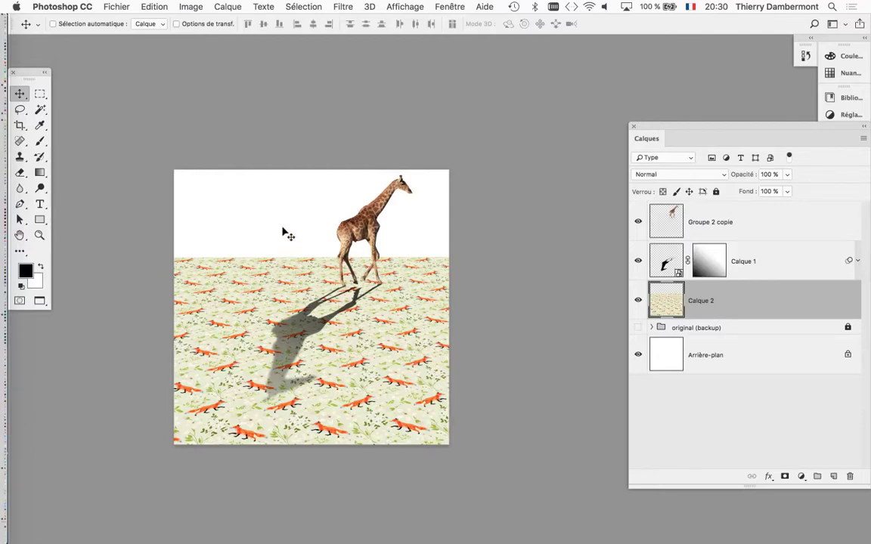
Crop the canvas taller at the top for more white sky, then select Groupe 2 copie.
scroll(300, 219, "up", 1)
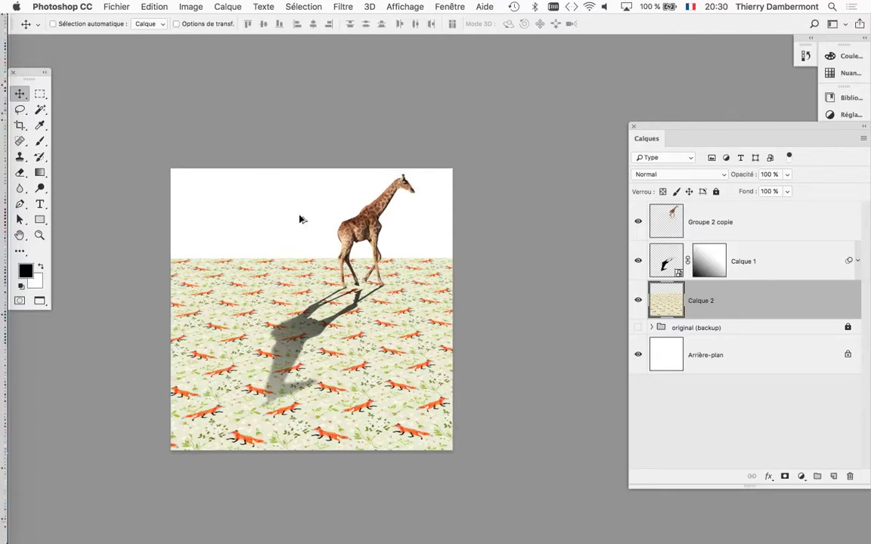
left_click_drag(27, 75, 78, 83)
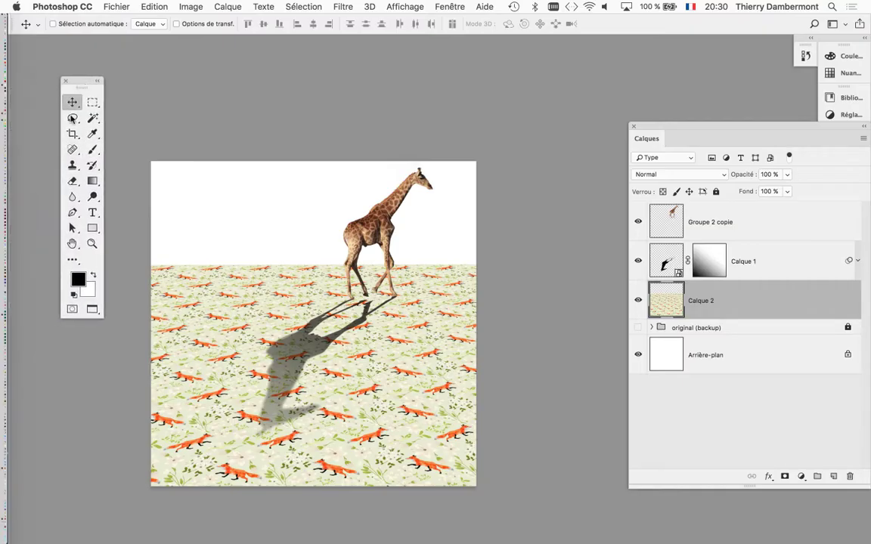
left_click(72, 133)
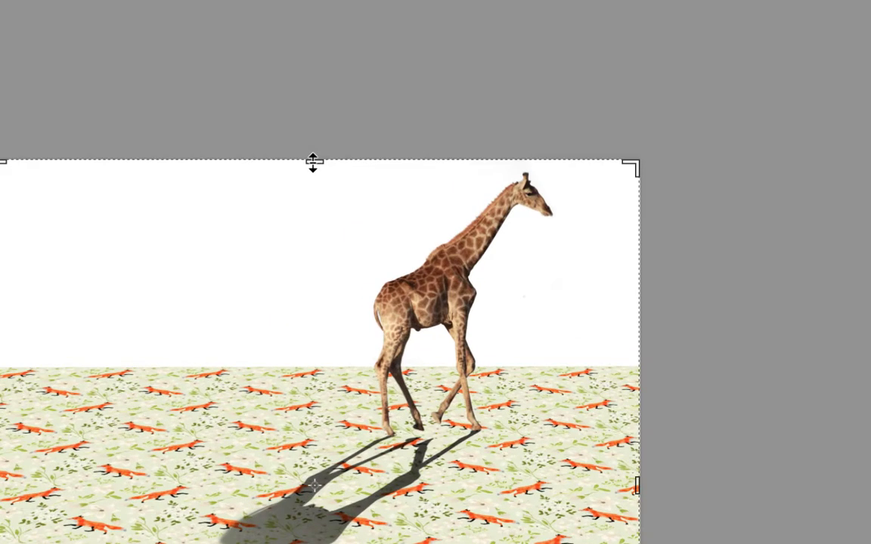
mouse_move(314, 163)
left_mouse_down()
mouse_move(318, 135)
mouse_move(312, 143)
left_mouse_up()
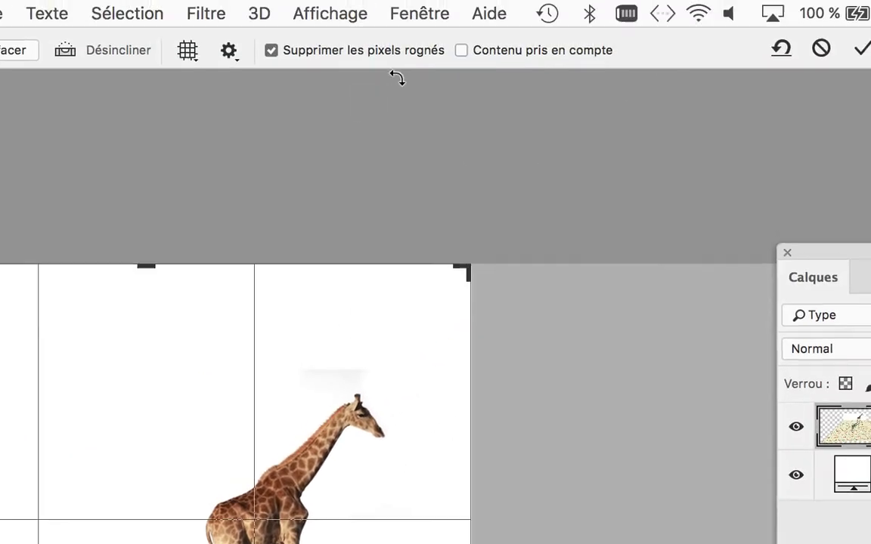
left_click(554, 49)
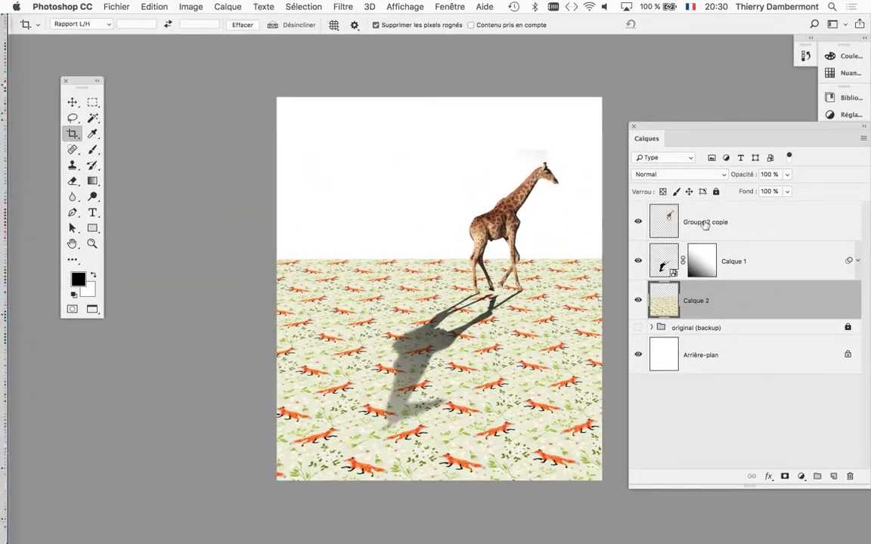
left_click(703, 224)
On new layer Calque 3, sketch a black 91 px brush wing outline, undoing the strokes.
left_click(833, 477)
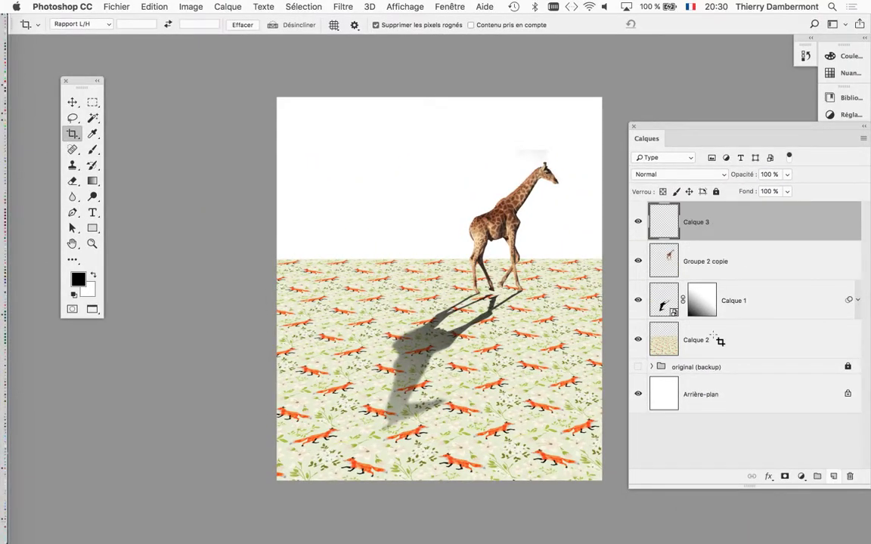
scroll(490, 220, "up", 5)
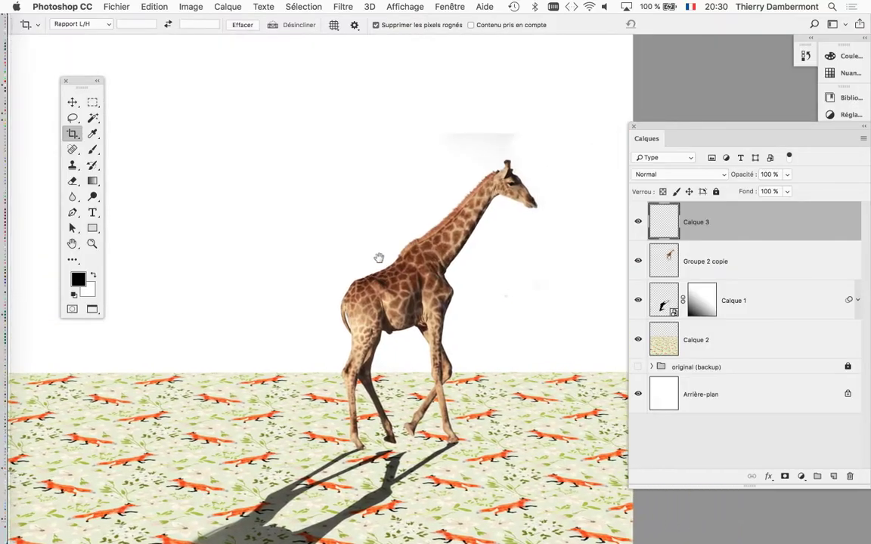
left_click(92, 149)
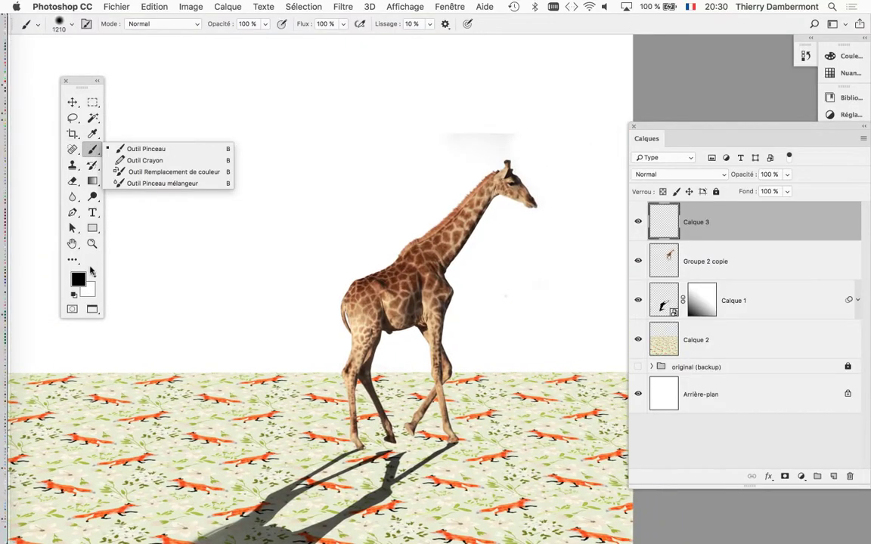
left_click(83, 280)
left_click(756, 145)
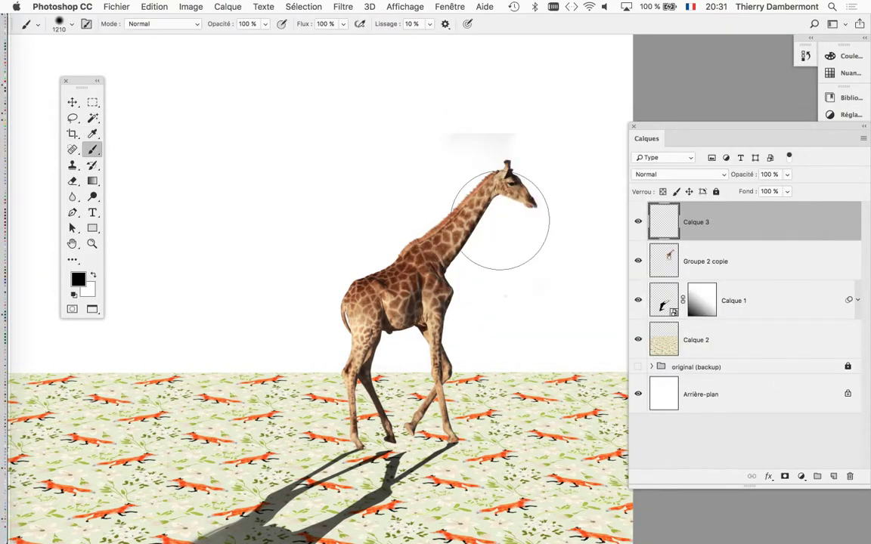
mouse_move(407, 273)
left_mouse_down()
mouse_move(378, 274)
mouse_move(371, 144)
mouse_move(403, 251)
mouse_move(418, 113)
mouse_move(443, 47)
mouse_move(374, 80)
mouse_move(361, 121)
left_mouse_up()
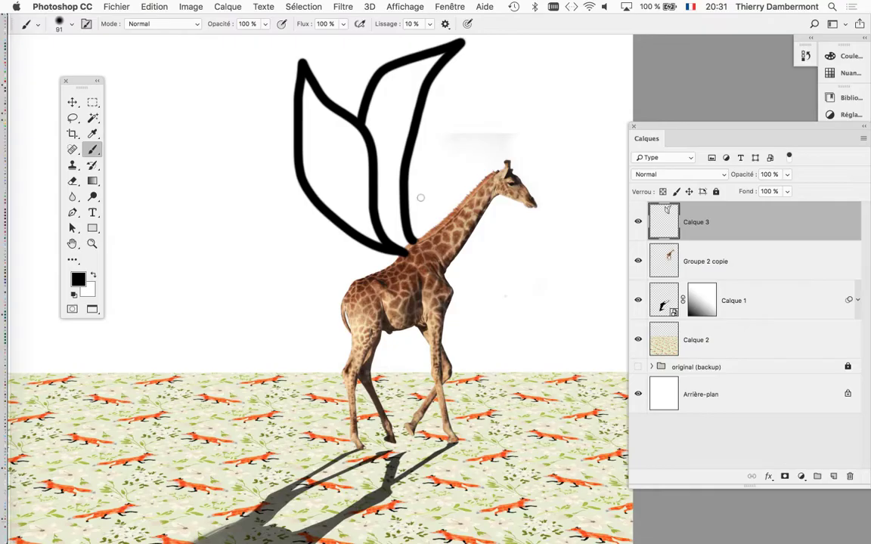
key("super+z")
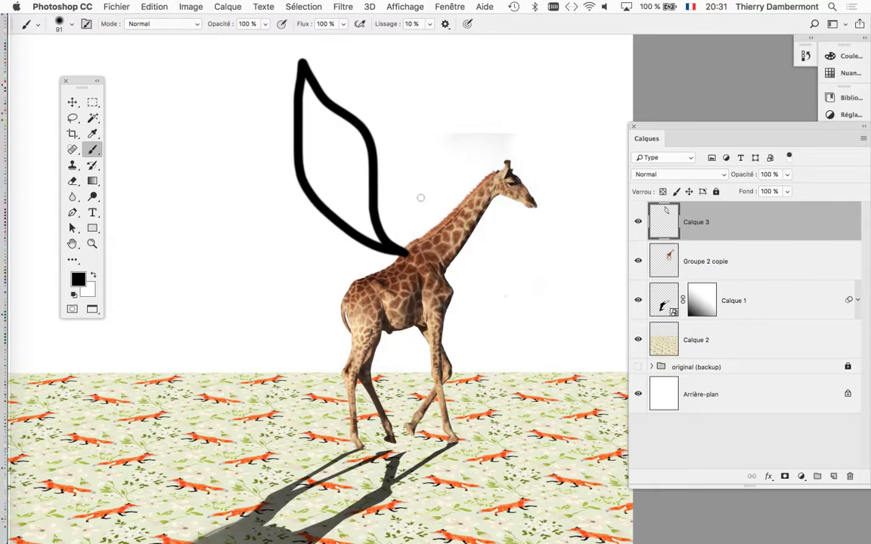
key("super+z")
Paint a pointed wing outline from the neck and fade Calque 3 to 38% opacity.
mouse_move(418, 242)
left_mouse_down()
mouse_move(382, 182)
mouse_move(301, 157)
mouse_move(224, 233)
mouse_move(306, 217)
mouse_move(400, 242)
mouse_move(391, 120)
mouse_move(321, 116)
mouse_move(237, 162)
mouse_move(293, 165)
left_mouse_up()
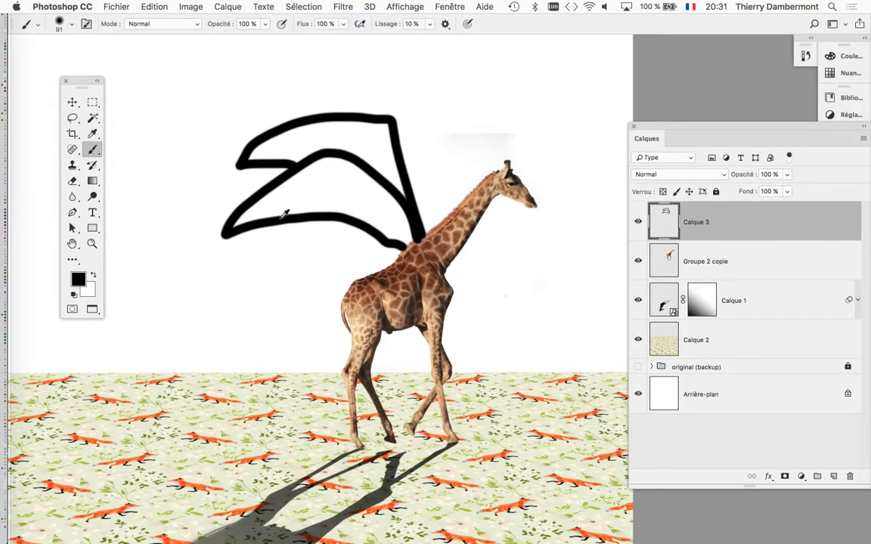
scroll(255, 192, "up", 2)
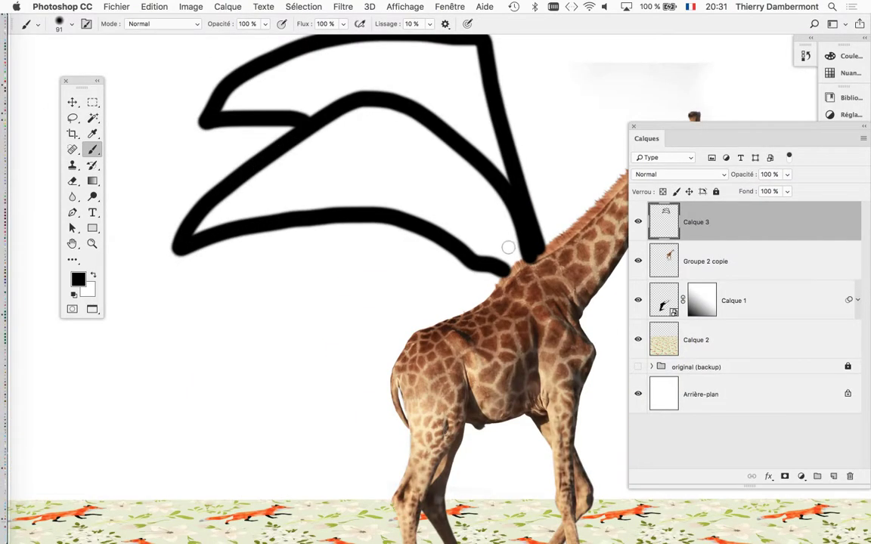
left_click(787, 175)
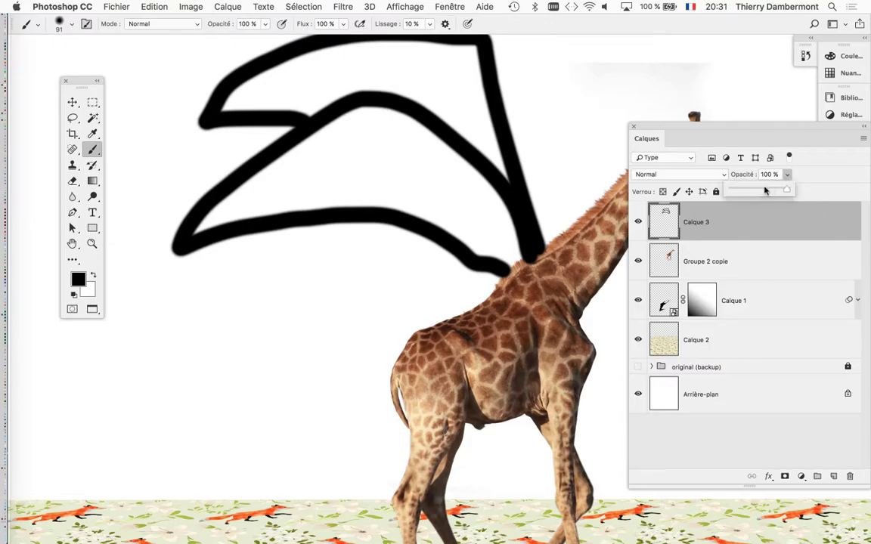
left_click_drag(766, 191, 751, 191)
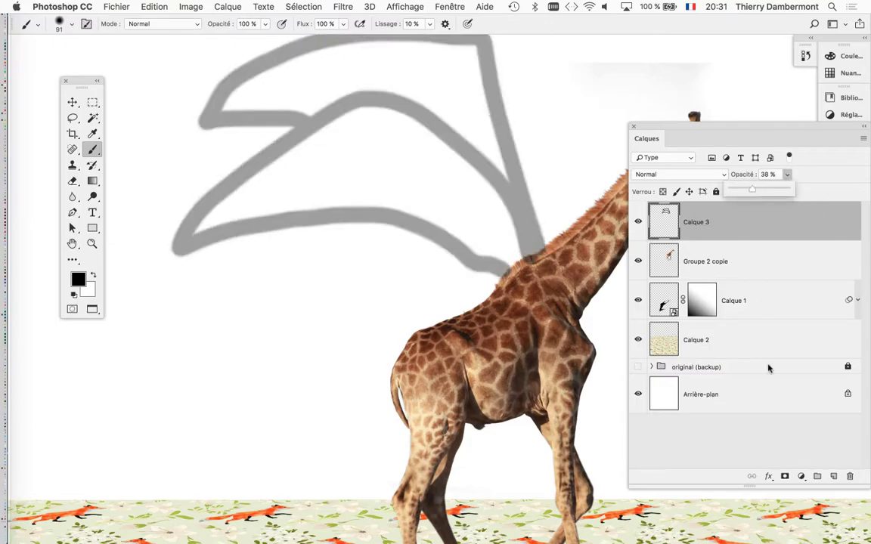
Add the empty layer Calque 4 above the faded wing sketch.
left_click(834, 476)
scroll(483, 265, "up", 5)
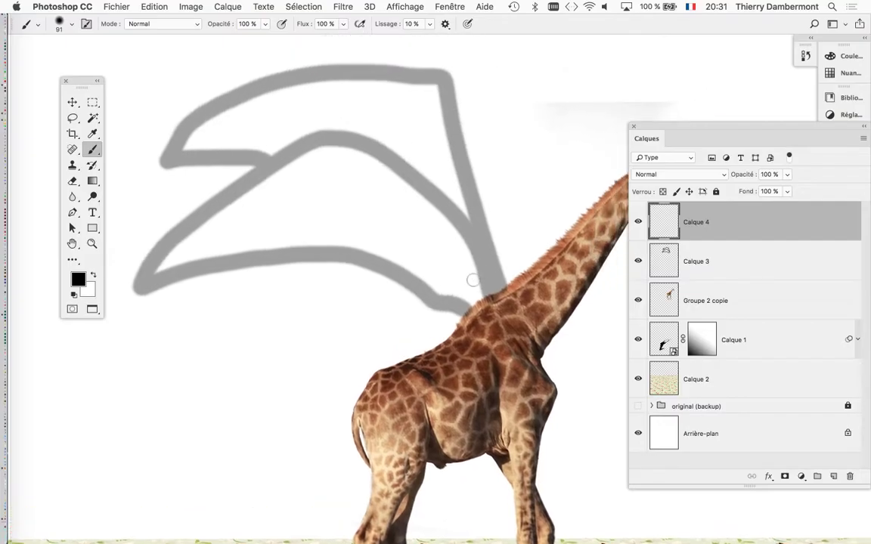
scroll(484, 264, "right", 5)
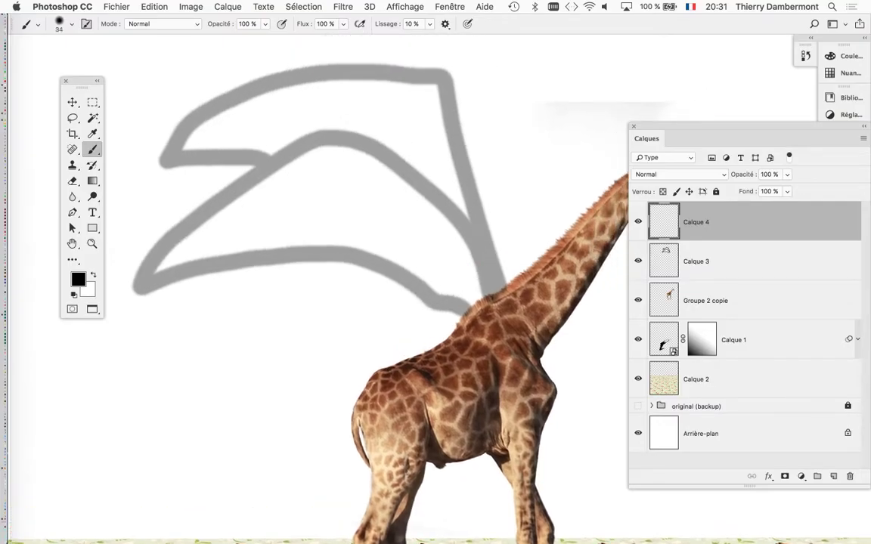
Paint black zigzag feather lines across the wing, undoing the last few strokes.
mouse_move(486, 295)
left_mouse_down()
mouse_move(484, 224)
mouse_move(461, 228)
mouse_move(417, 193)
left_mouse_up()
left_click_drag(475, 180, 483, 221)
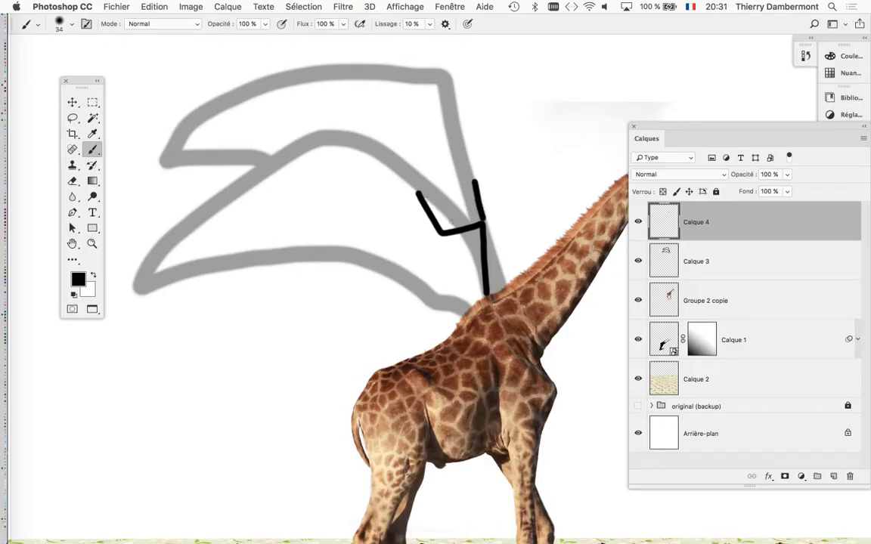
mouse_move(458, 272)
left_mouse_down()
mouse_move(393, 225)
mouse_move(334, 202)
left_mouse_up()
left_click_drag(389, 163, 414, 215)
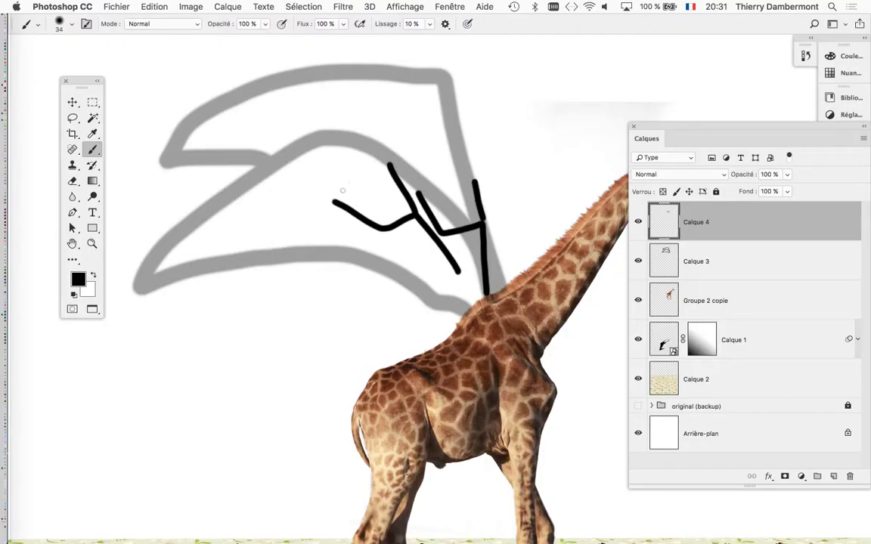
mouse_move(382, 183)
left_mouse_down()
mouse_move(270, 157)
mouse_move(323, 191)
mouse_move(268, 210)
mouse_move(221, 187)
mouse_move(186, 192)
mouse_move(246, 233)
mouse_move(195, 251)
left_mouse_up()
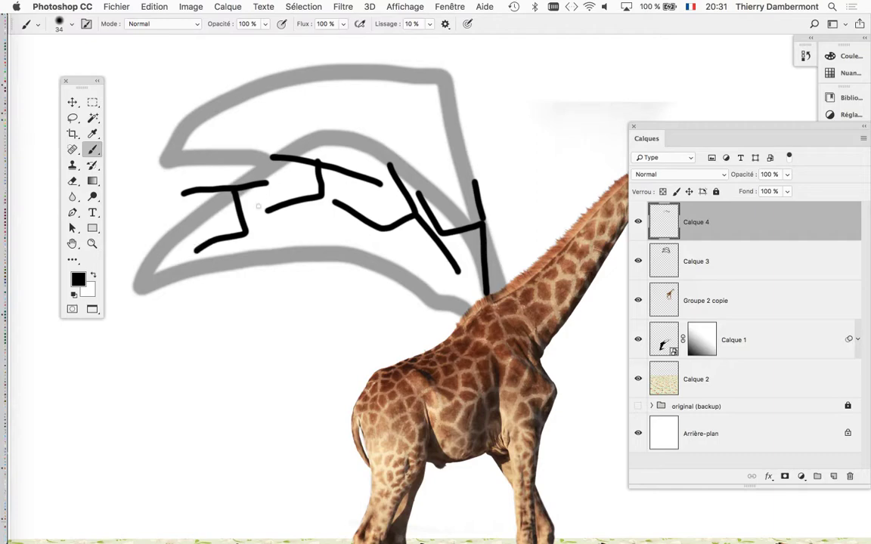
mouse_move(227, 181)
left_mouse_down()
mouse_move(273, 166)
mouse_move(288, 217)
mouse_move(355, 189)
left_mouse_up()
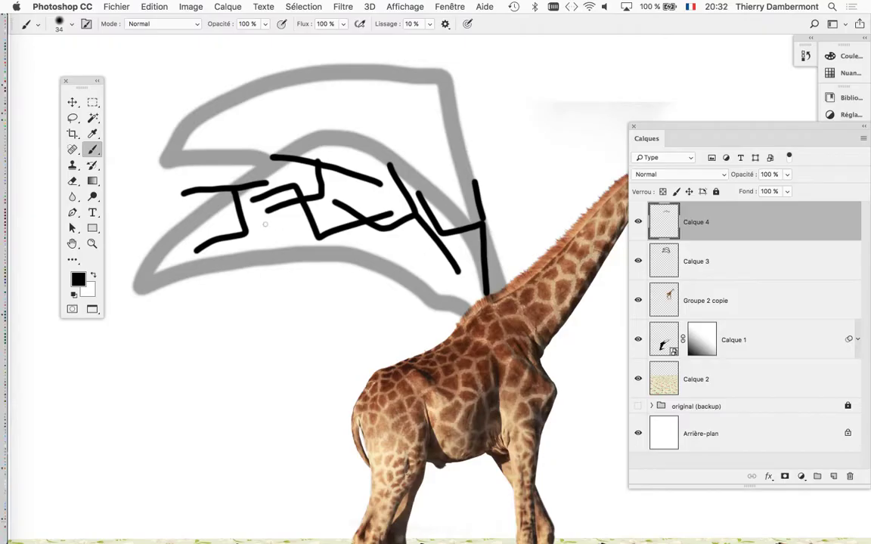
mouse_move(254, 217)
left_mouse_down()
mouse_move(123, 239)
mouse_move(187, 276)
mouse_move(135, 299)
left_mouse_up()
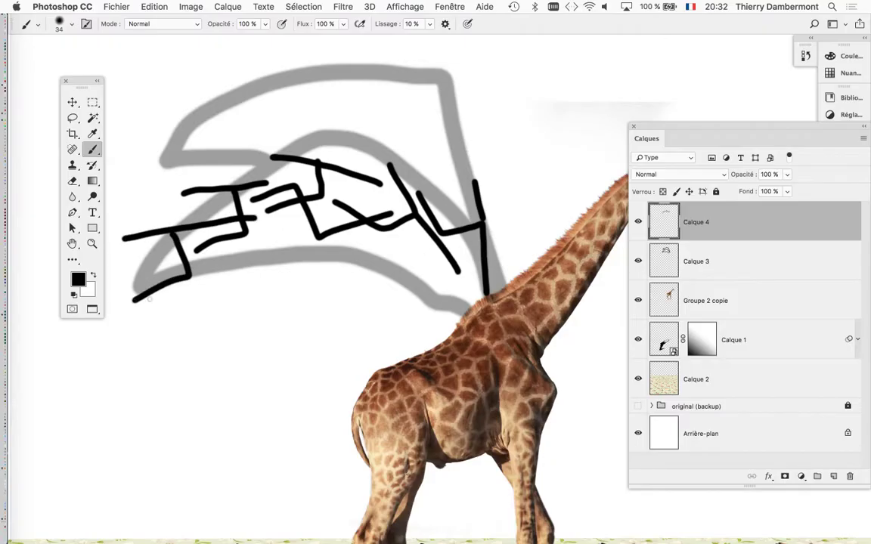
left_click_drag(236, 252, 244, 266)
key("ctrl+z")
key("ctrl+z")
key("ctrl+z")
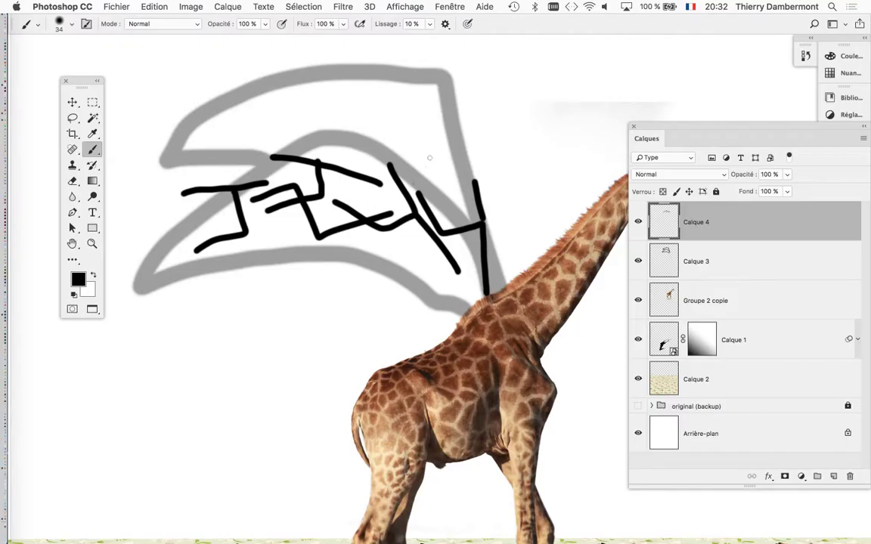
Paint four blob shapes along the wing's top edge to form a scalloped outline.
mouse_move(441, 98)
left_mouse_down()
mouse_move(427, 97)
mouse_move(416, 110)
left_mouse_up()
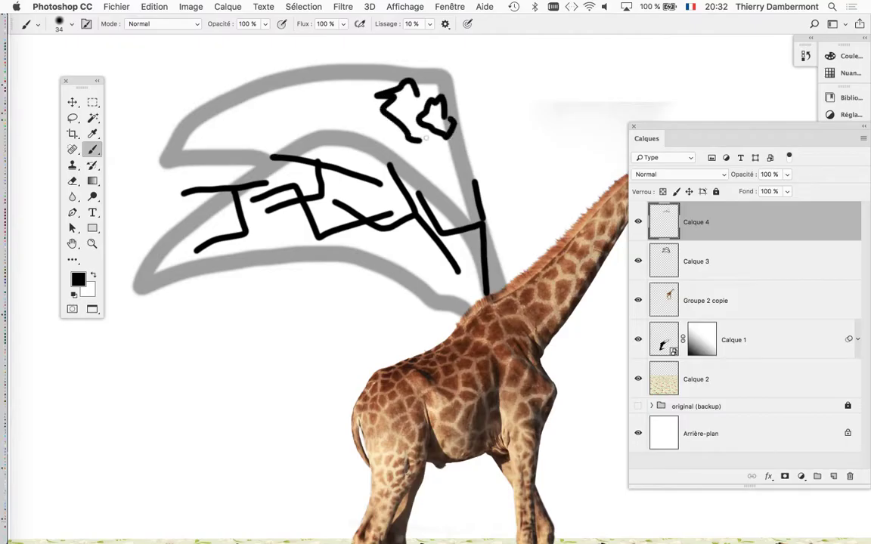
left_click_drag(381, 71, 377, 130)
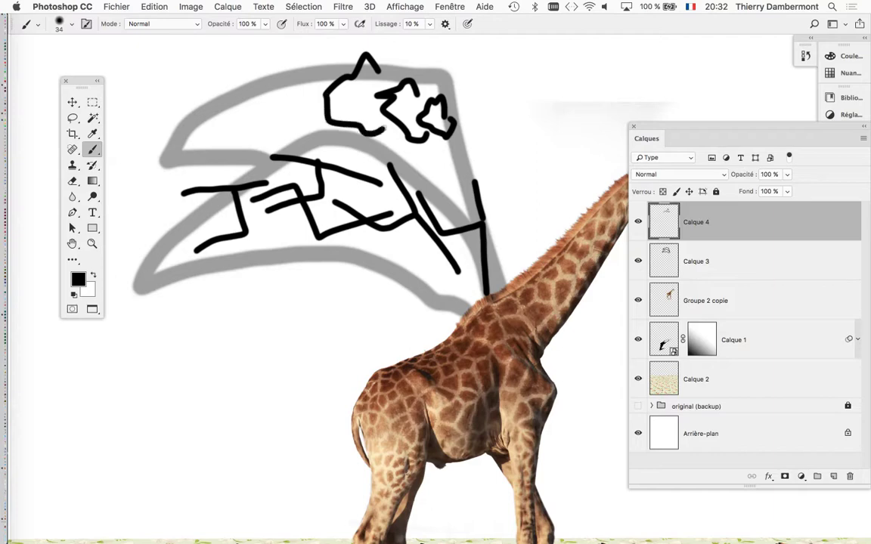
left_click_drag(344, 72, 326, 120)
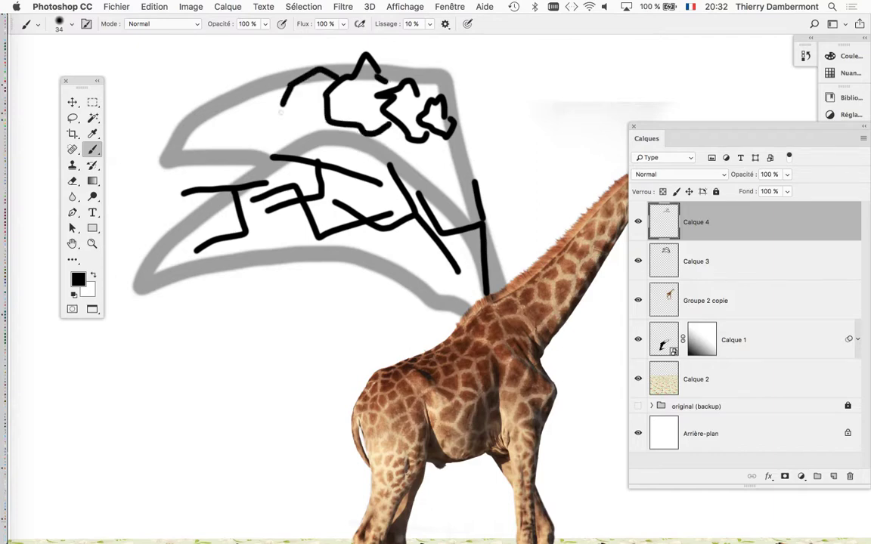
left_click_drag(286, 85, 281, 128)
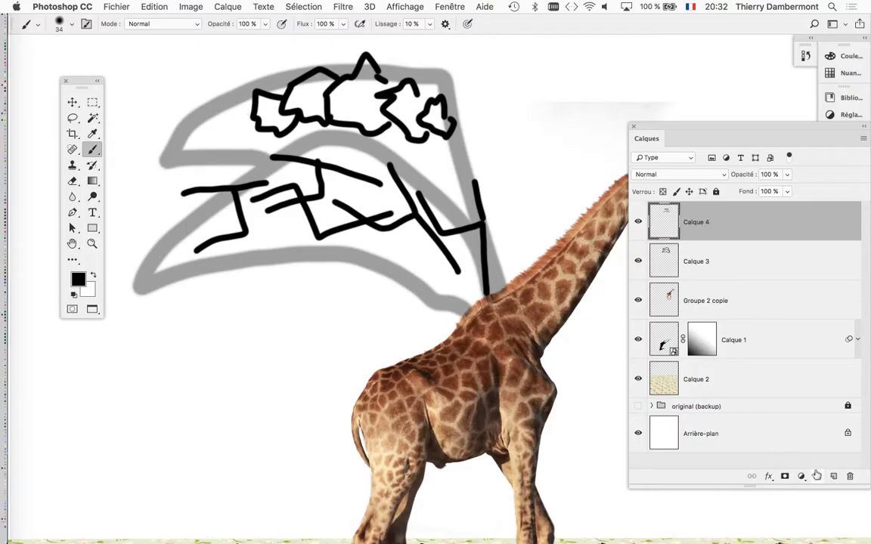
Hide Calque 4, add new layer Calque 5, and choose the Elliptical Marquee tool.
left_click(638, 225)
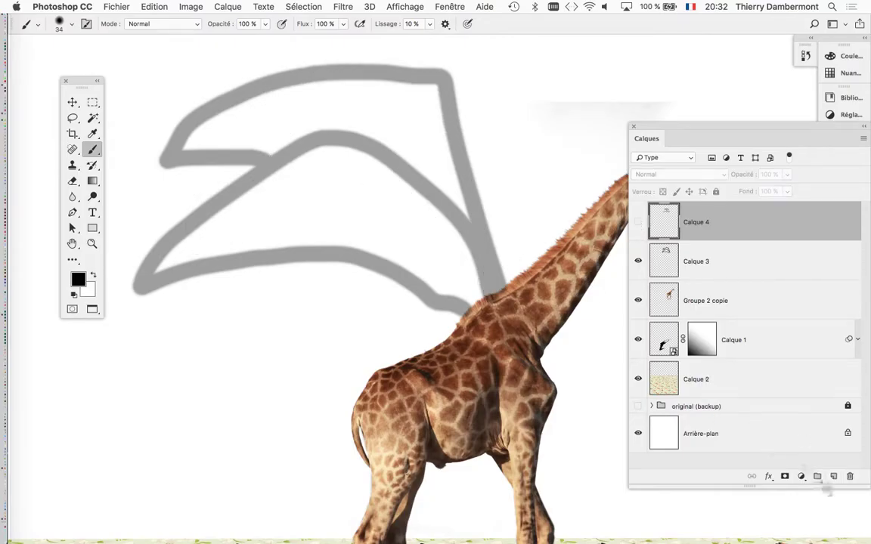
left_click(834, 476)
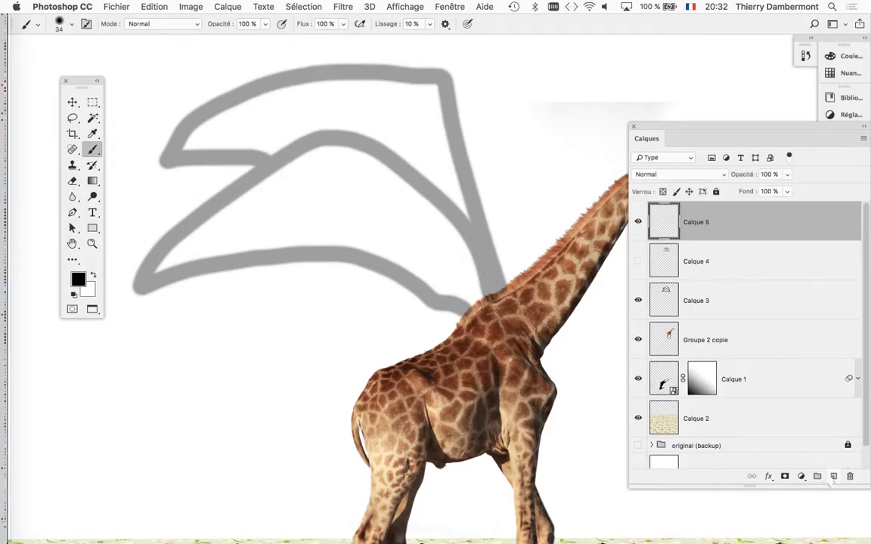
left_click(73, 119)
left_click(93, 102)
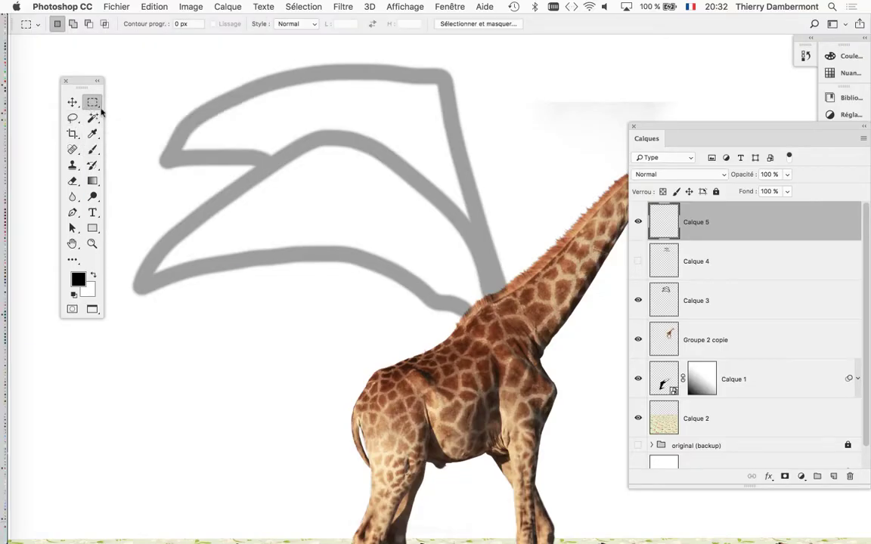
left_click(96, 109)
left_click(132, 113)
scroll(406, 136, "up", 1)
Cancel the layer's blending options and select a small circle near the wing's top.
right_click(428, 149)
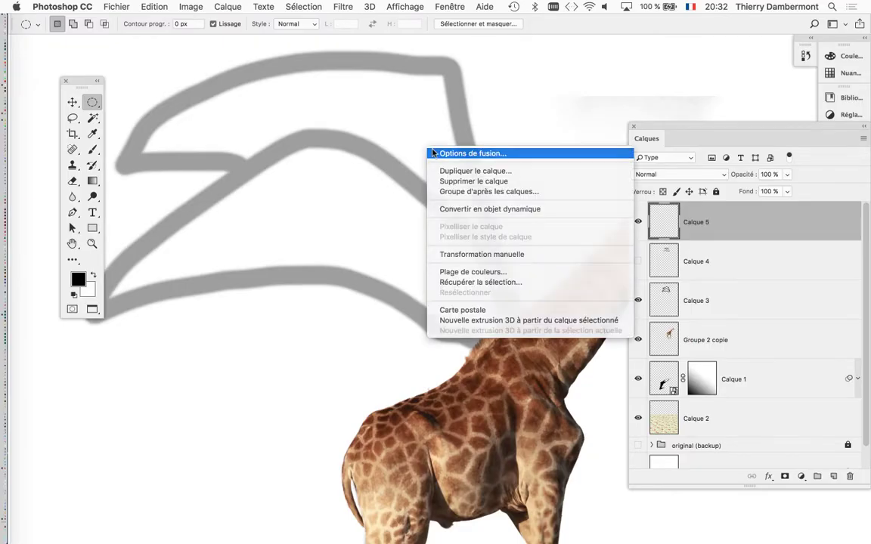
left_click(454, 150)
left_click(651, 120)
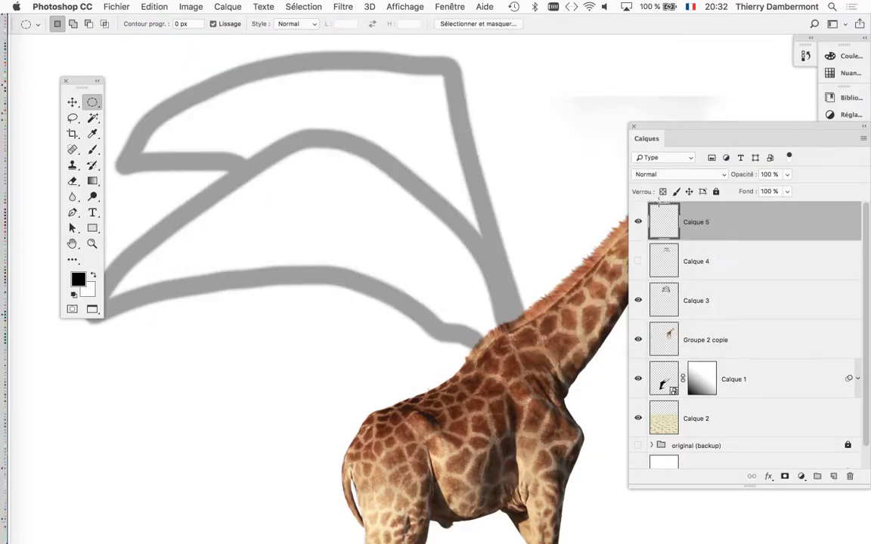
left_click_drag(431, 126, 455, 125)
Fill the circular selection with a custom green colour using the Fill dialog.
key("shift+BackSpace")
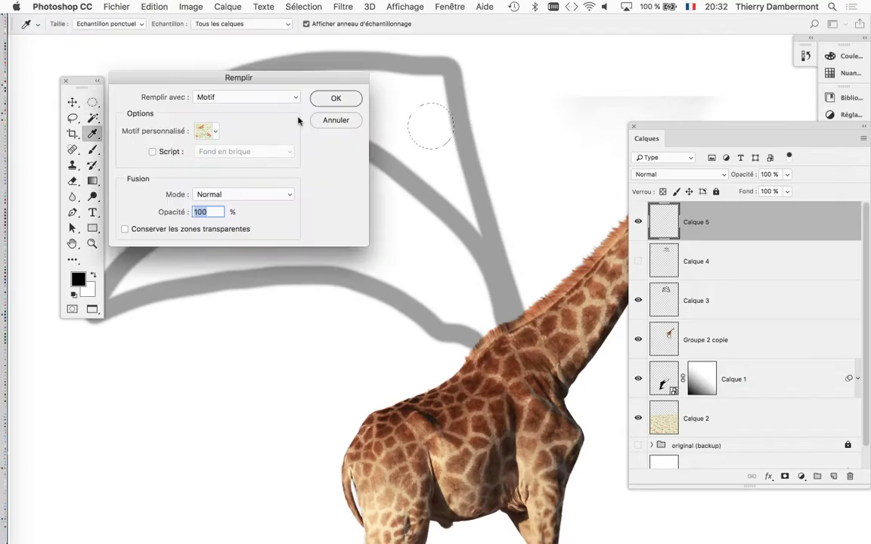
left_click(244, 98)
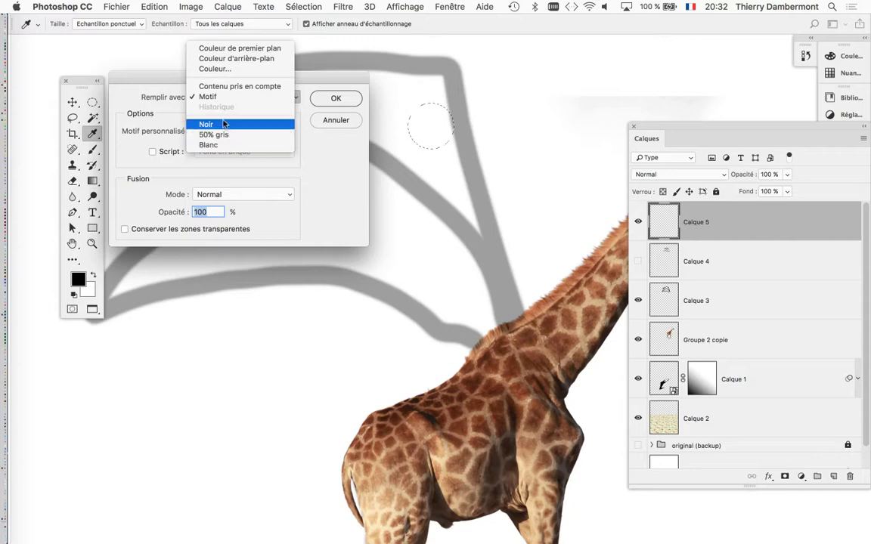
left_click(215, 69)
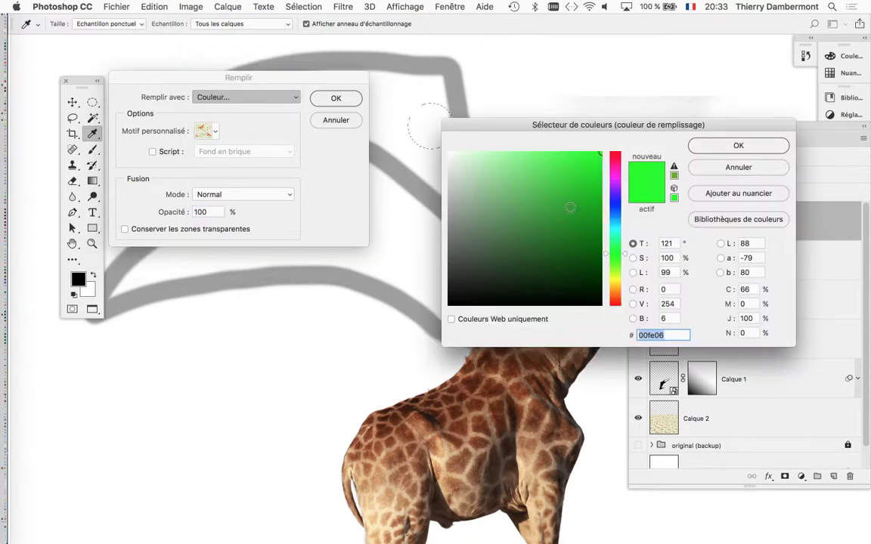
left_click(738, 145)
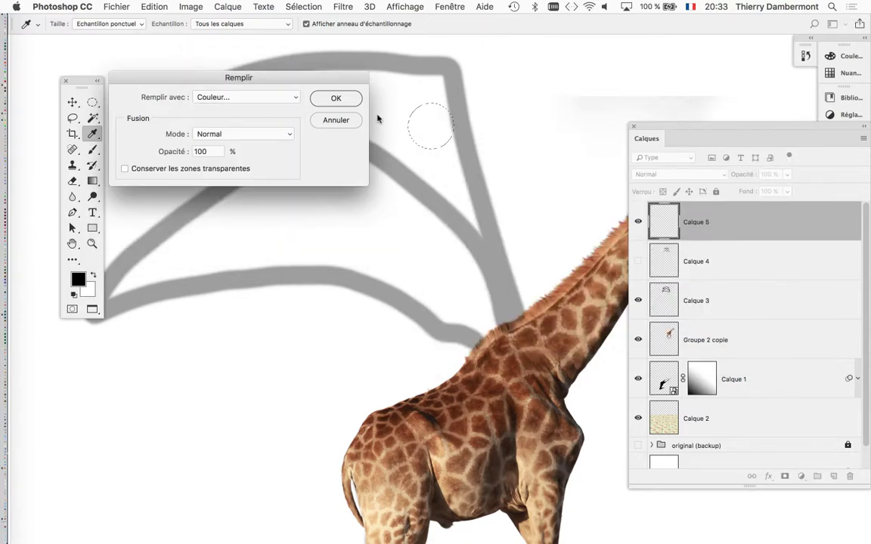
left_click(336, 98)
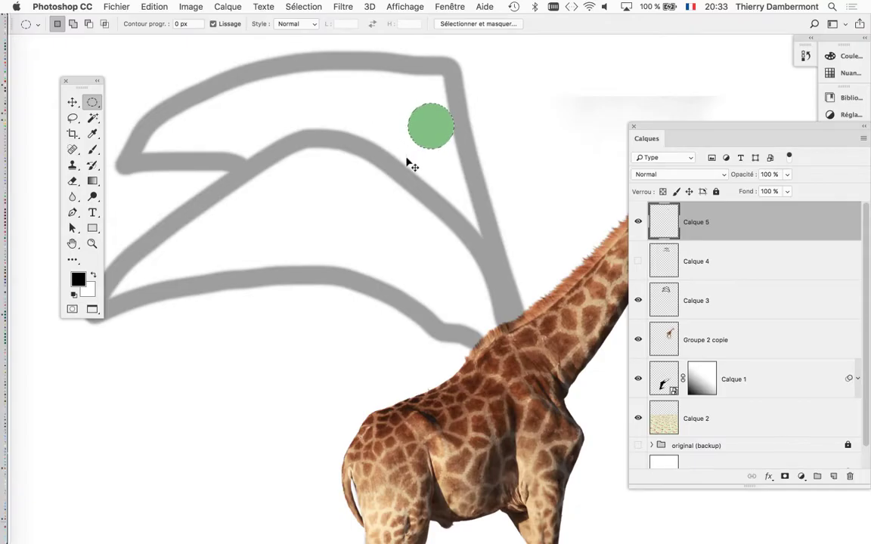
Deselect, then duplicate the green circle up-left and enlarge the copy.
key("ctrl+d")
left_click(833, 476)
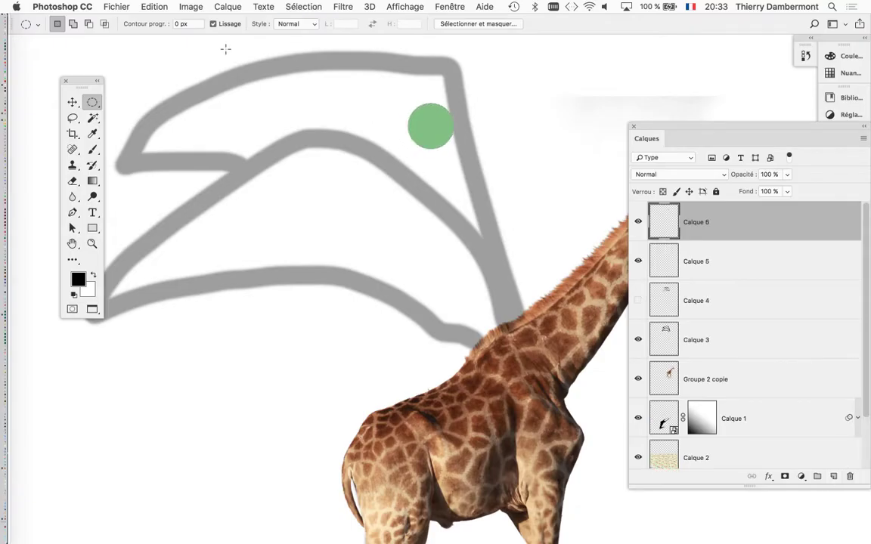
key("ctrl+z")
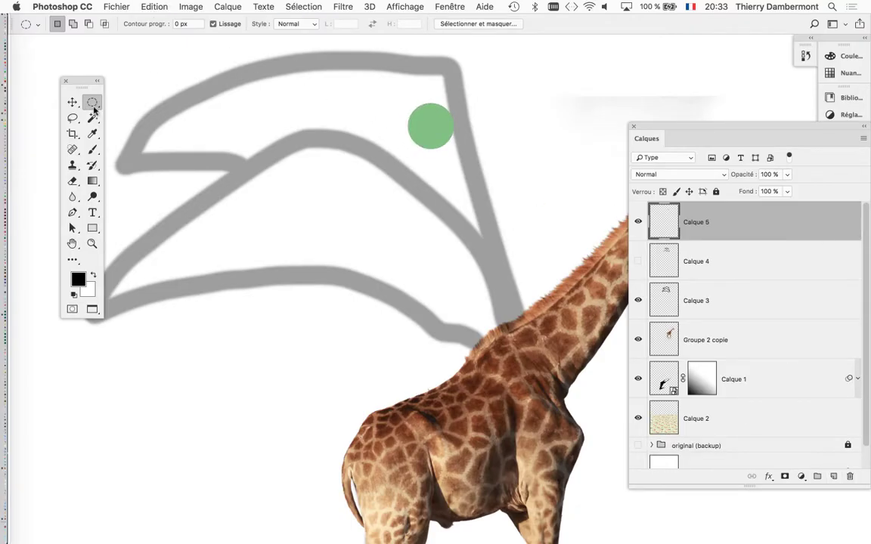
left_click(74, 101)
mouse_move(428, 129)
left_mouse_down()
mouse_move(382, 97)
mouse_move(346, 134)
left_mouse_up()
key("ctrl+t")
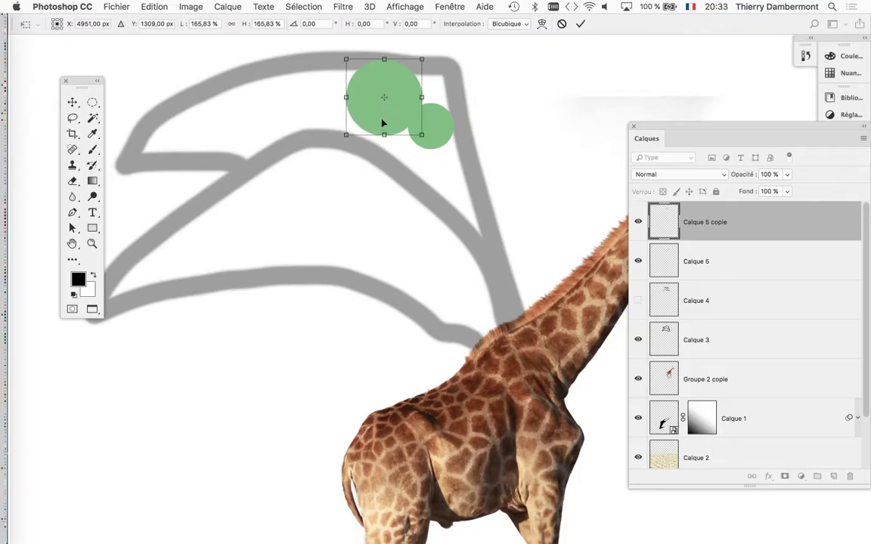
left_click(580, 23)
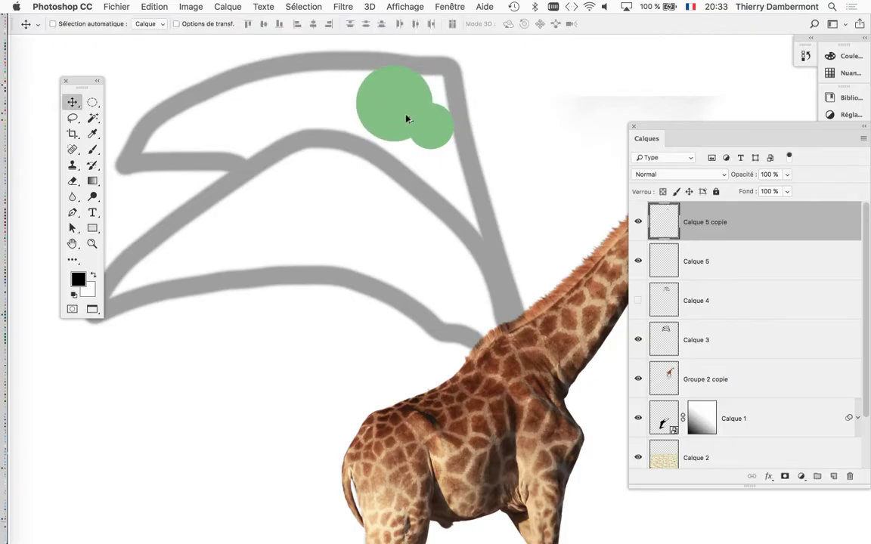
Copy a circle further left at half size, then another enlarged to about 158%.
mouse_move(404, 116)
left_mouse_down()
mouse_move(331, 136)
mouse_move(342, 126)
mouse_move(359, 135)
mouse_move(361, 122)
mouse_move(303, 91)
left_mouse_up()
key("ctrl+t")
key("Return")
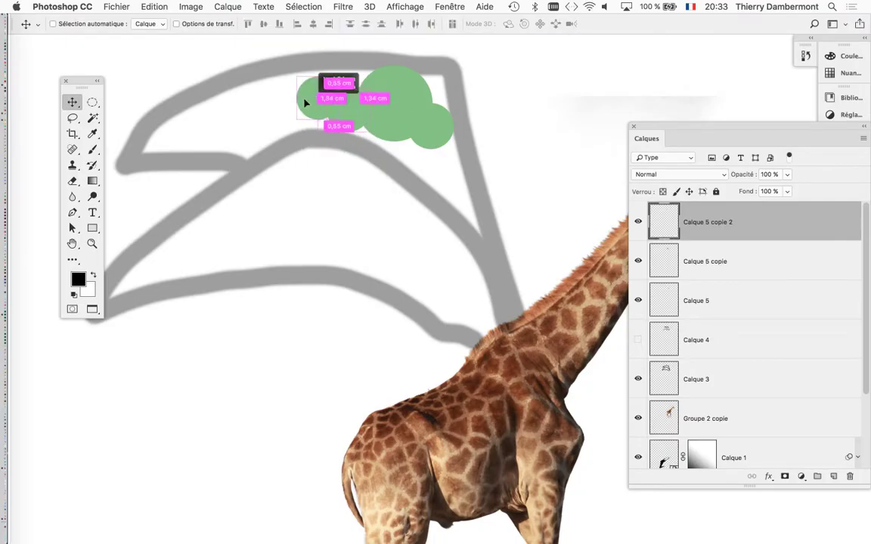
key("ctrl+t")
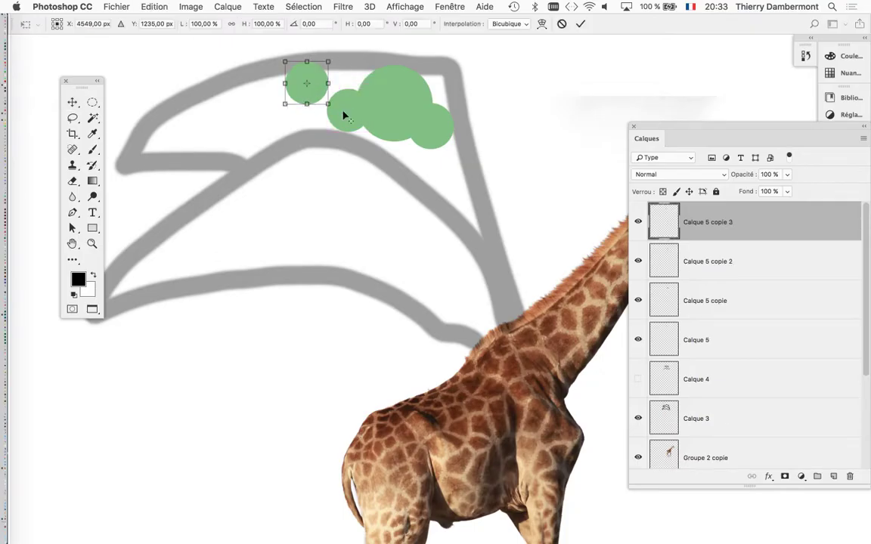
left_click_drag(328, 103, 340, 117, "alt")
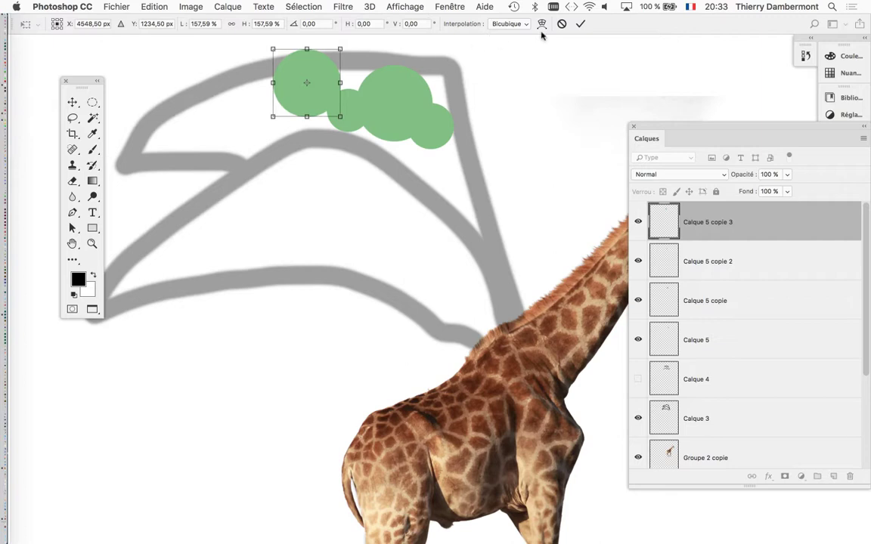
left_click(580, 24)
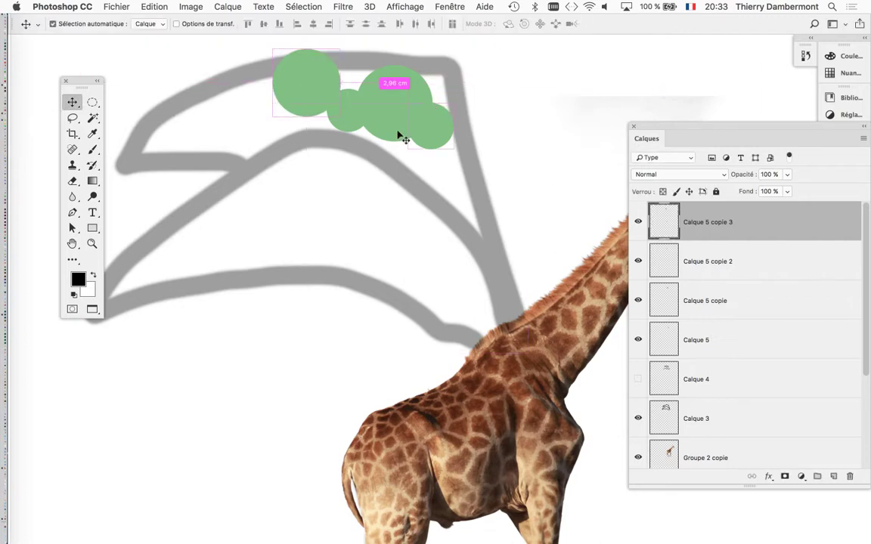
Copy the top-left circle down-left and shrink it to about two thirds.
left_click_drag(307, 86, 279, 126, "alt")
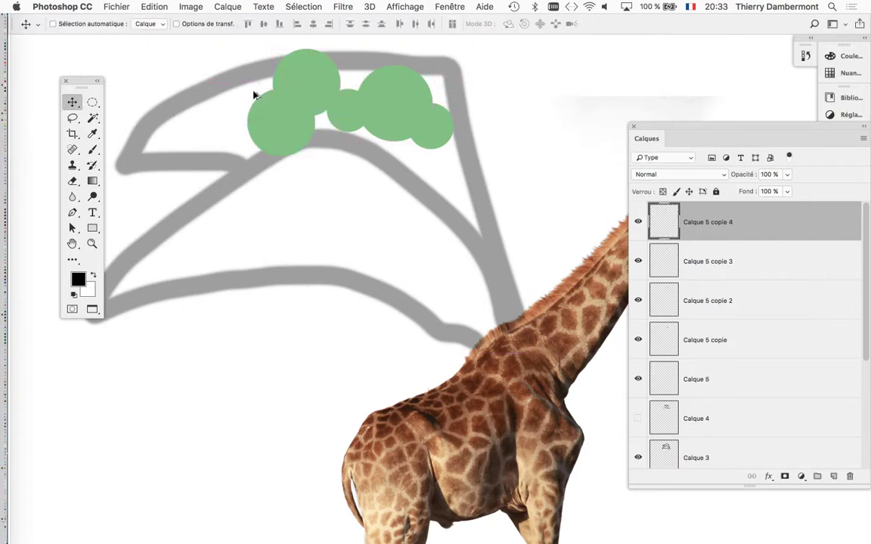
key("ctrl+t")
left_click_drag(255, 96, 260, 101, "alt")
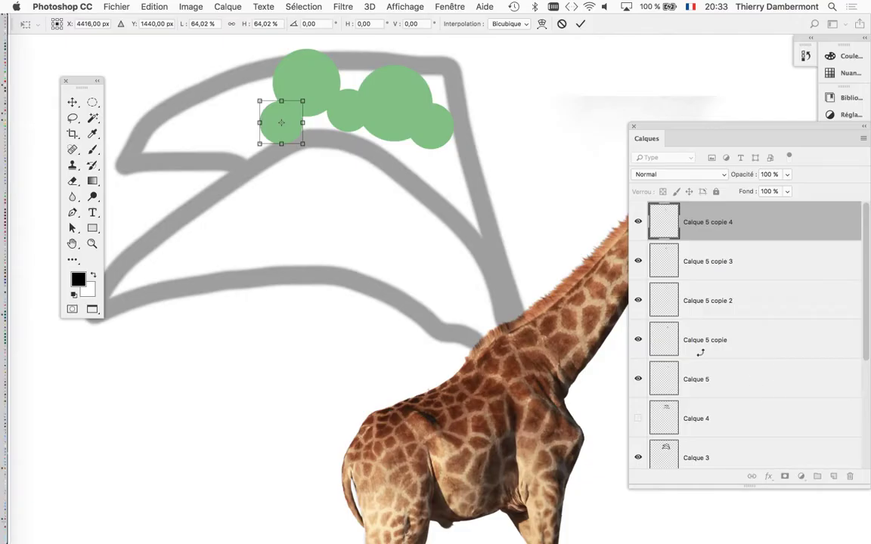
left_click(580, 24)
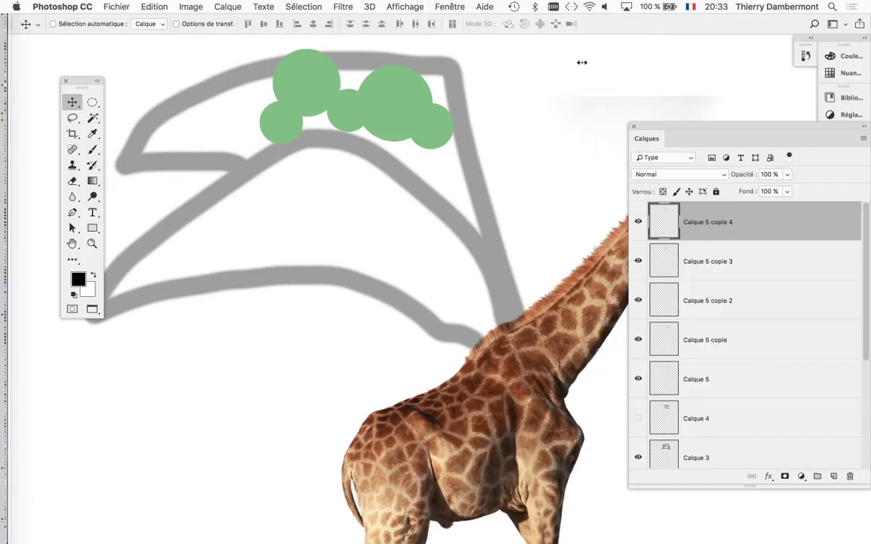
Select the five circle layers, then narrow the selection to the top circle layer.
left_click(719, 378)
left_click(725, 222, "shift")
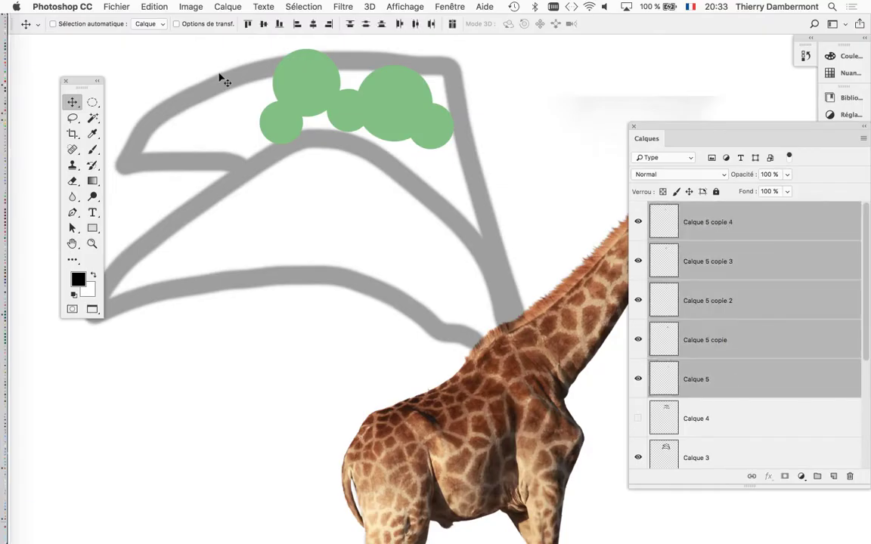
left_click(227, 6)
mouse_move(251, 127)
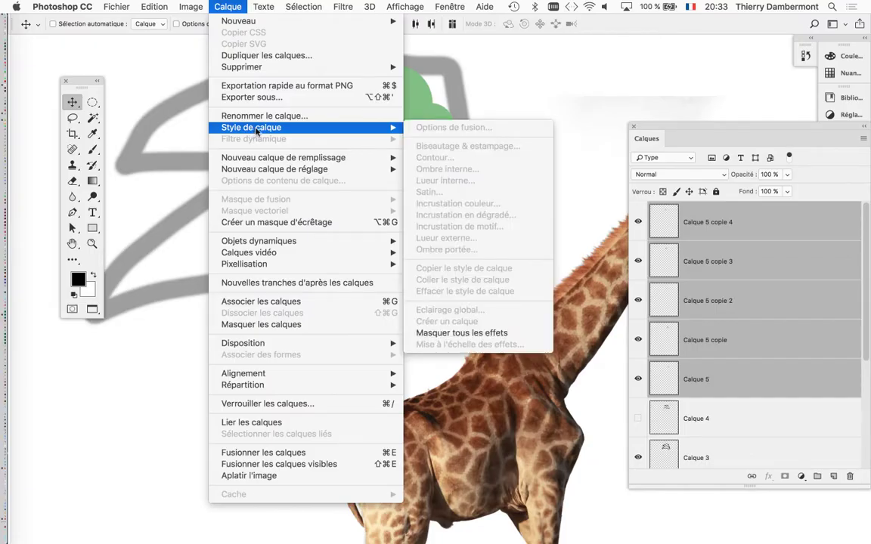
left_click(745, 224)
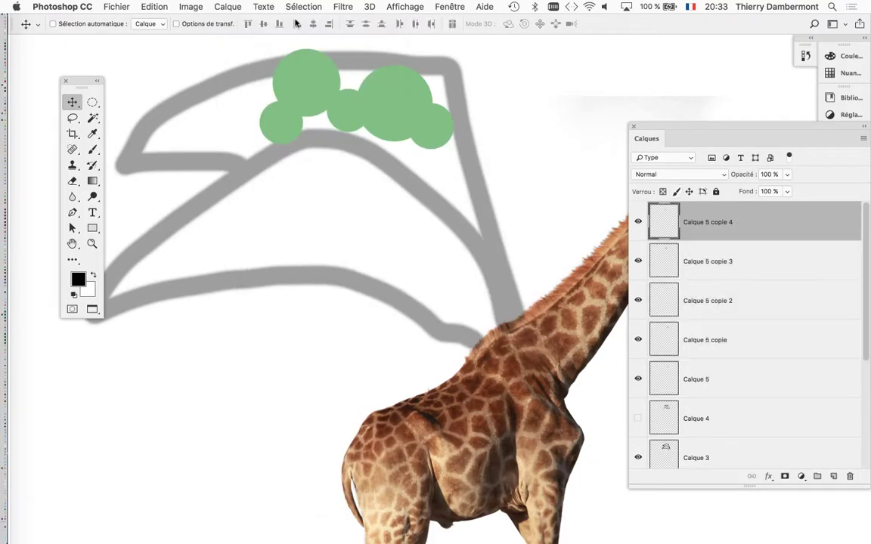
Trial a 50% opacity drop shadow on the top circle, then cancel it.
left_click(228, 6)
mouse_move(275, 169)
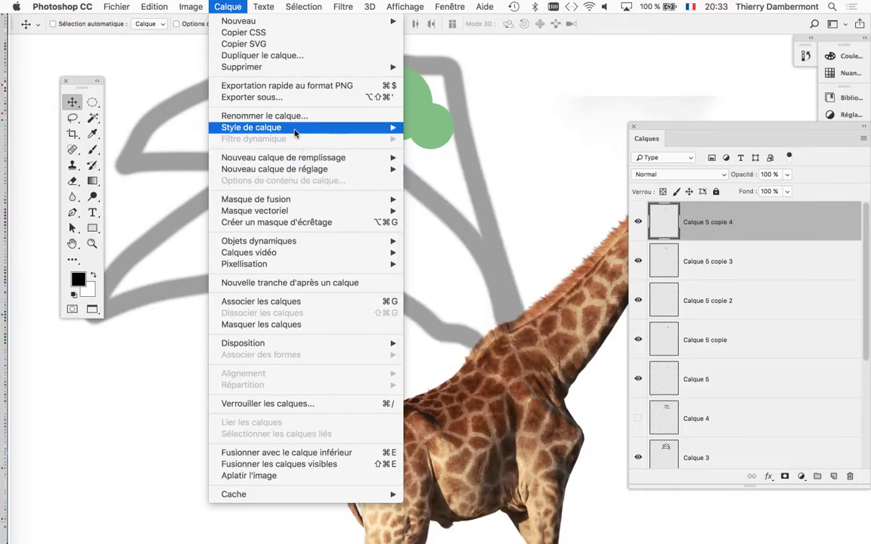
left_click(516, 255)
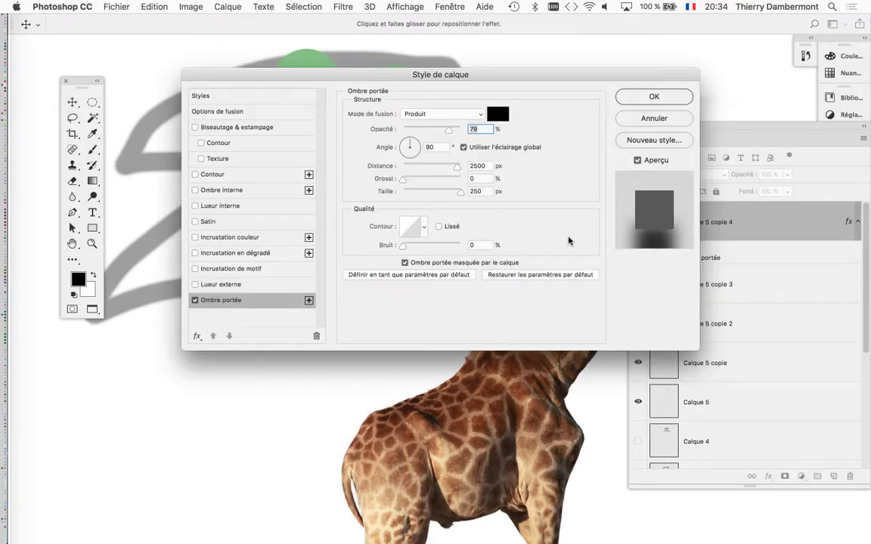
left_click_drag(417, 83, 448, 244)
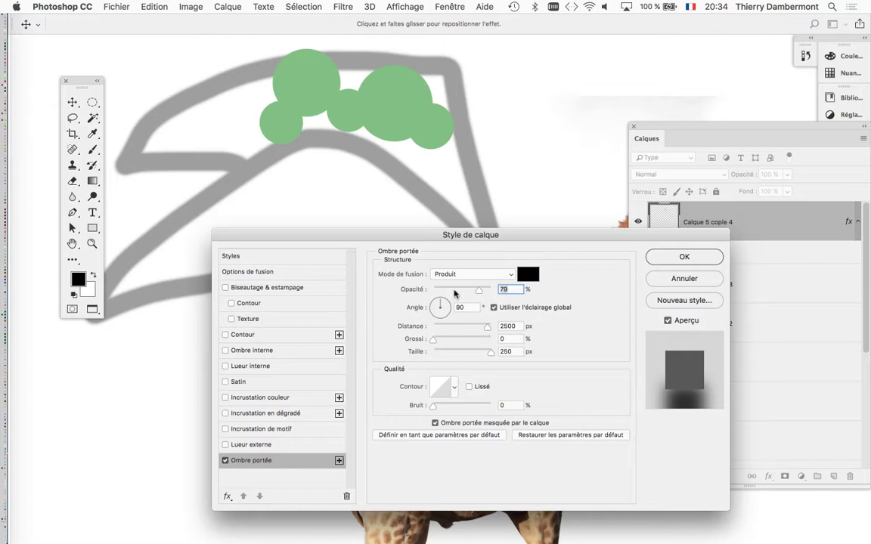
mouse_move(479, 290)
left_mouse_down()
mouse_move(463, 290)
mouse_move(471, 289)
left_mouse_up()
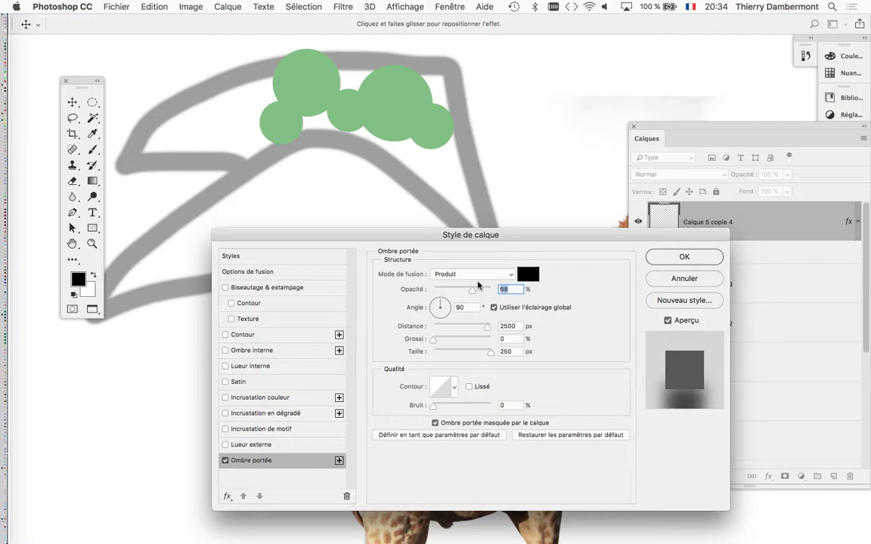
left_click_drag(549, 242, 508, 273)
left_click(644, 310)
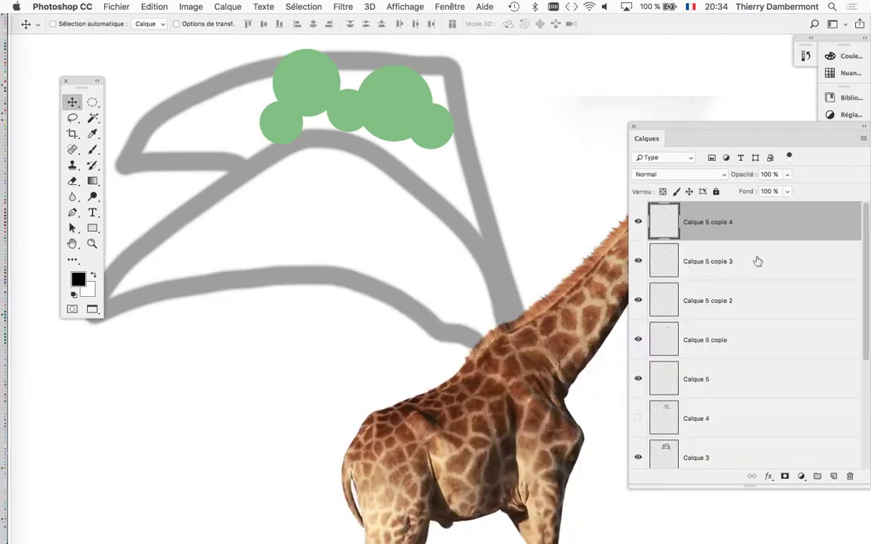
Move the small left circle into the cluster and shift its hue to olive.
left_click(637, 222)
left_click_drag(294, 124, 352, 79)
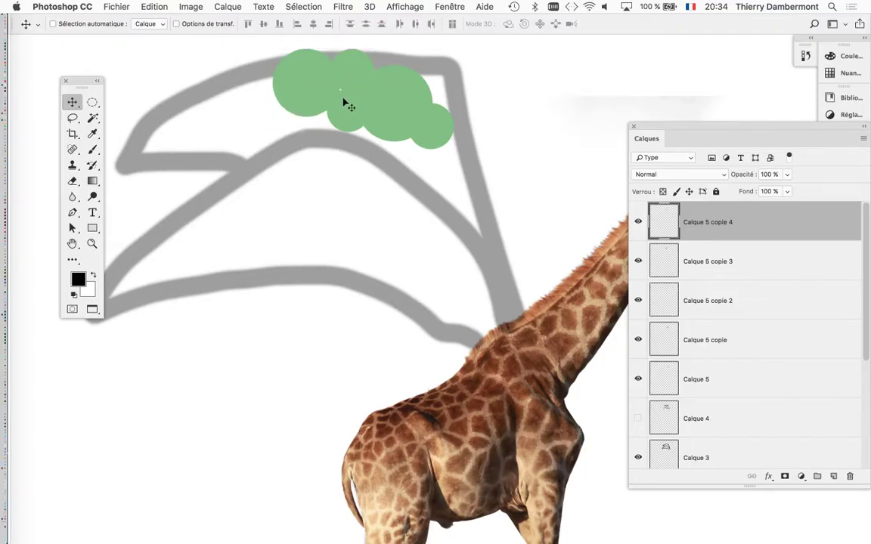
key("ctrl+u")
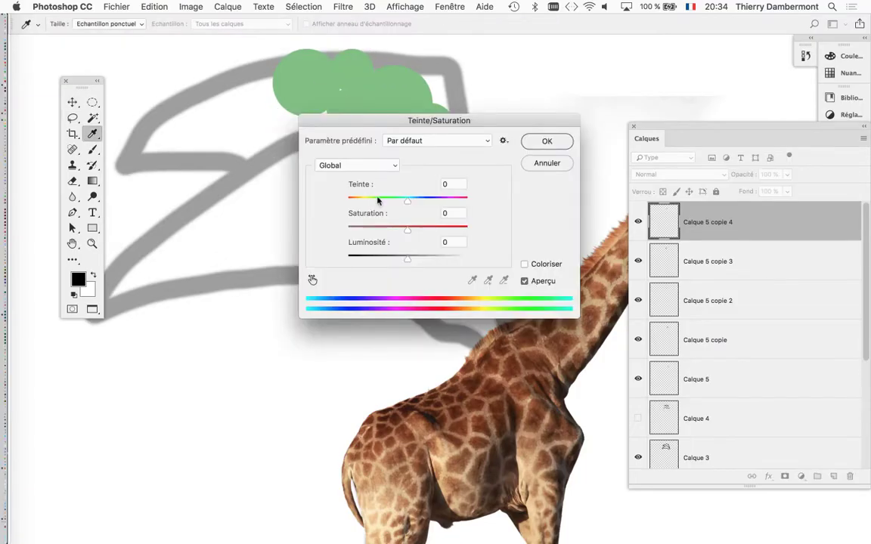
left_click(378, 200)
left_click(547, 141)
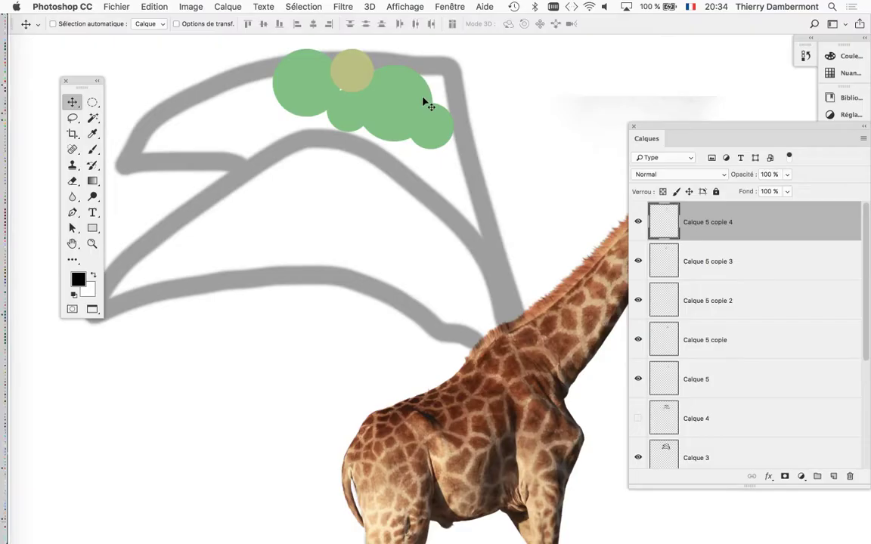
Recolour the Calque 5 copie 3 circle blue with Hue/Saturation.
left_click(716, 253)
key("ctrl+u")
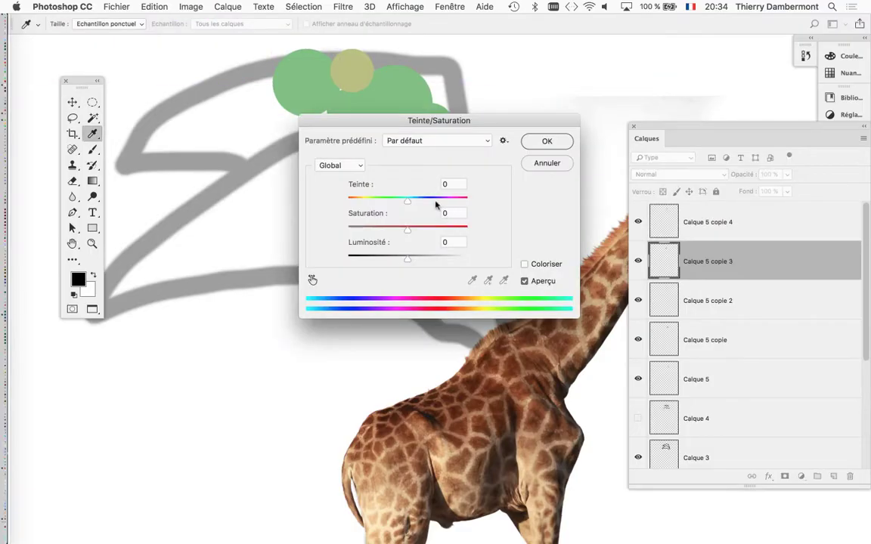
left_click(446, 200)
left_click(541, 141)
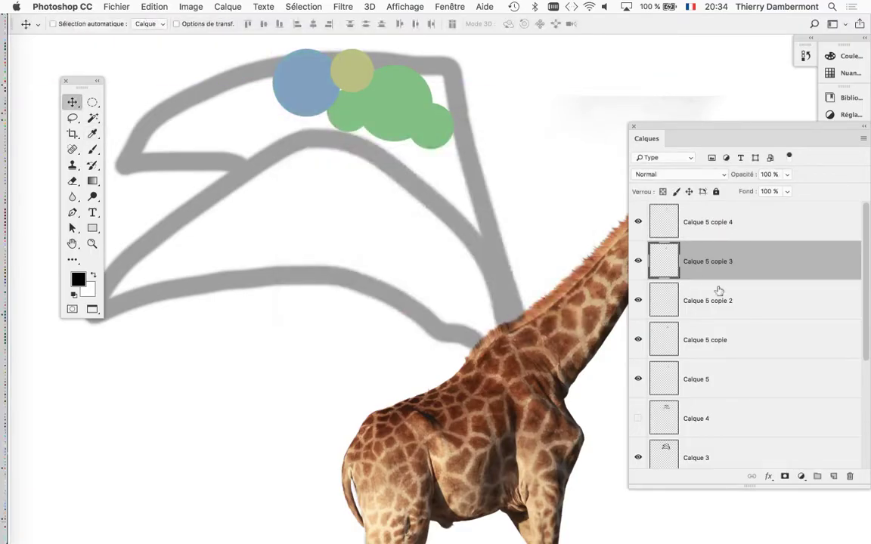
Recolour the Calque 5 copie 2 circle pink with hue -165 and higher saturation.
left_click(734, 300)
key("ctrl+u")
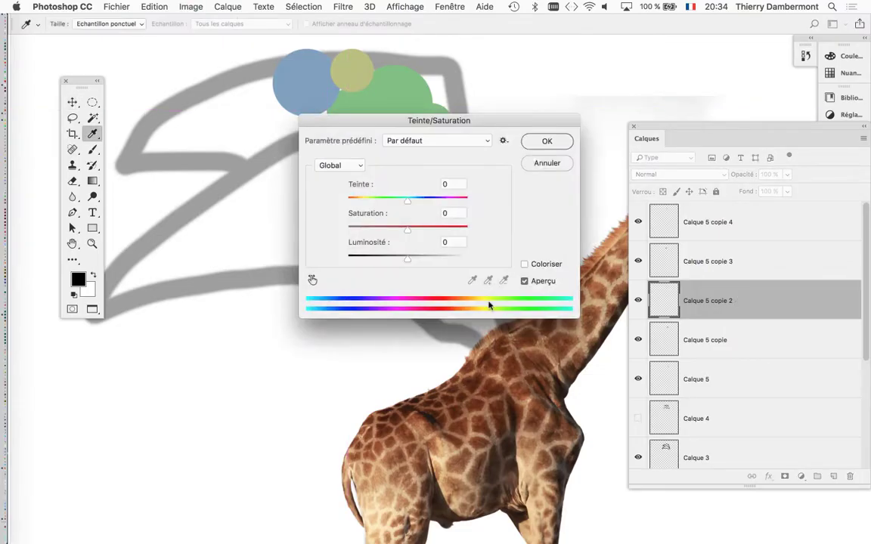
left_click(375, 198)
left_click_drag(376, 198, 352, 200)
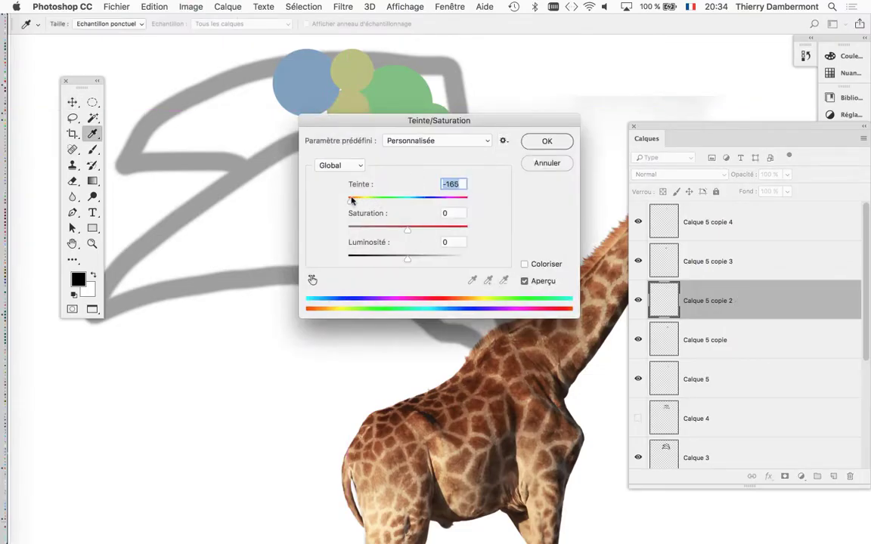
key("Tab")
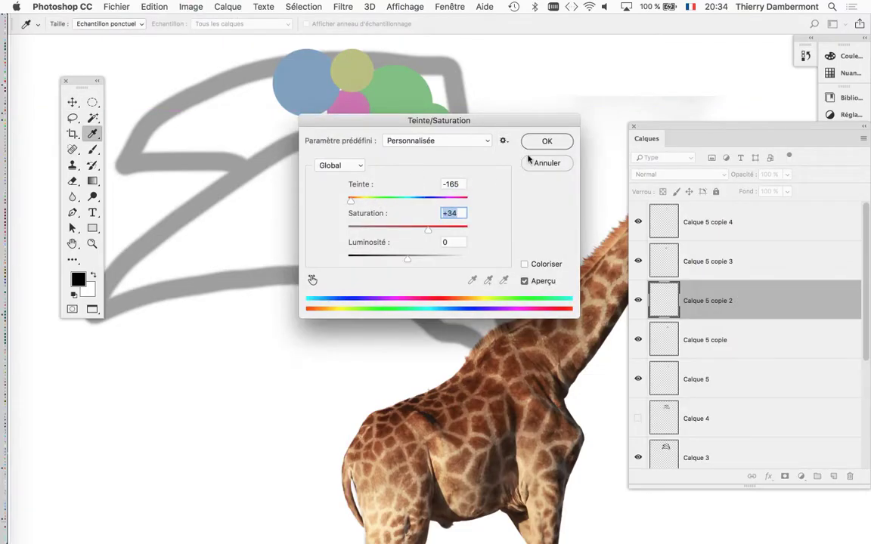
left_click(547, 142)
key("v")
Recolour the Calque 5 copie circle teal with Hue/Saturation.
left_click(772, 340)
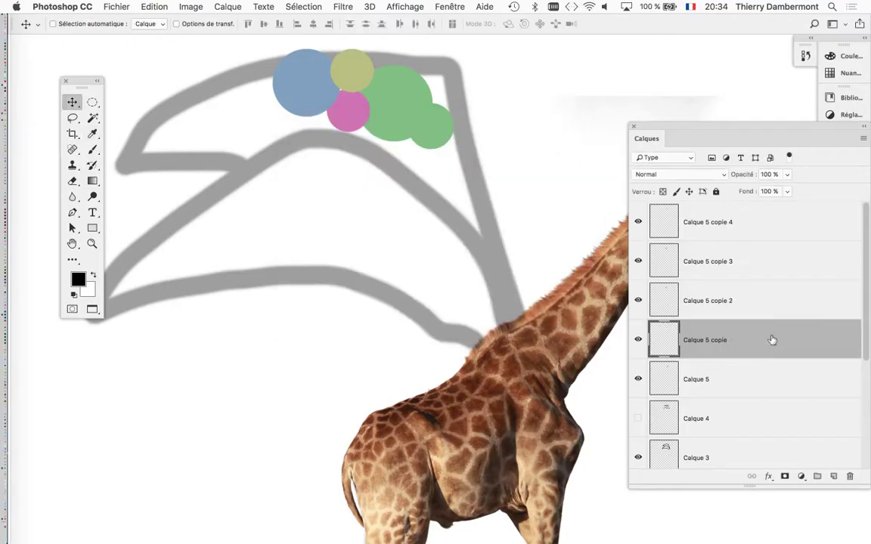
key("ctrl+u")
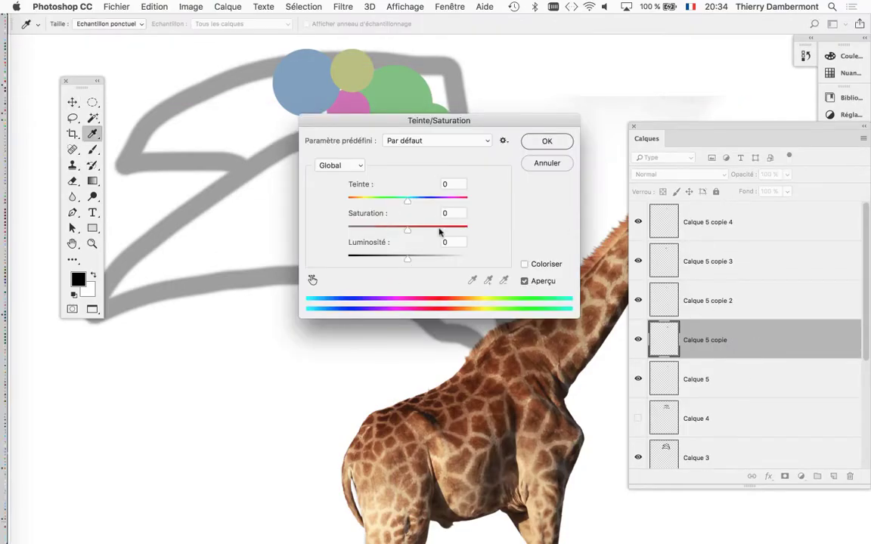
left_click(436, 200)
left_click(547, 144)
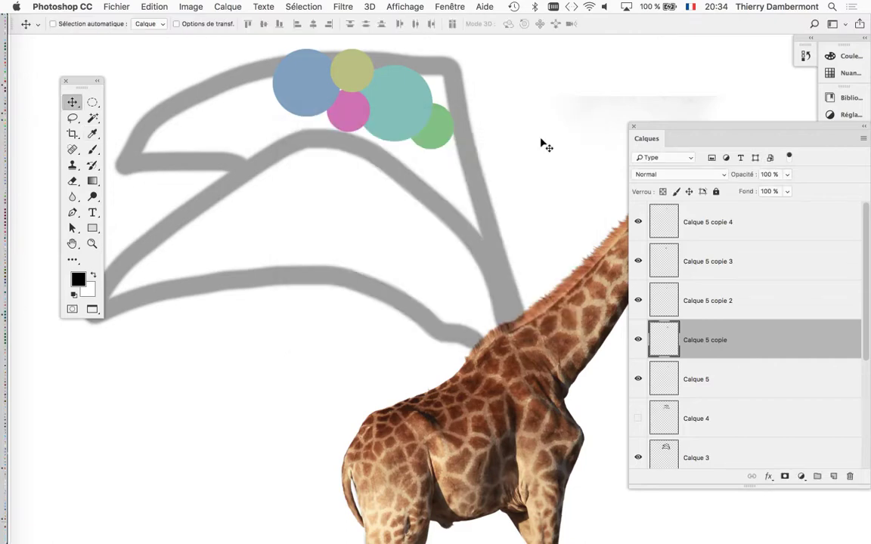
Add a drop shadow to Calque 5 copie 4 with distance 24 px and size 18 px.
left_click(713, 227)
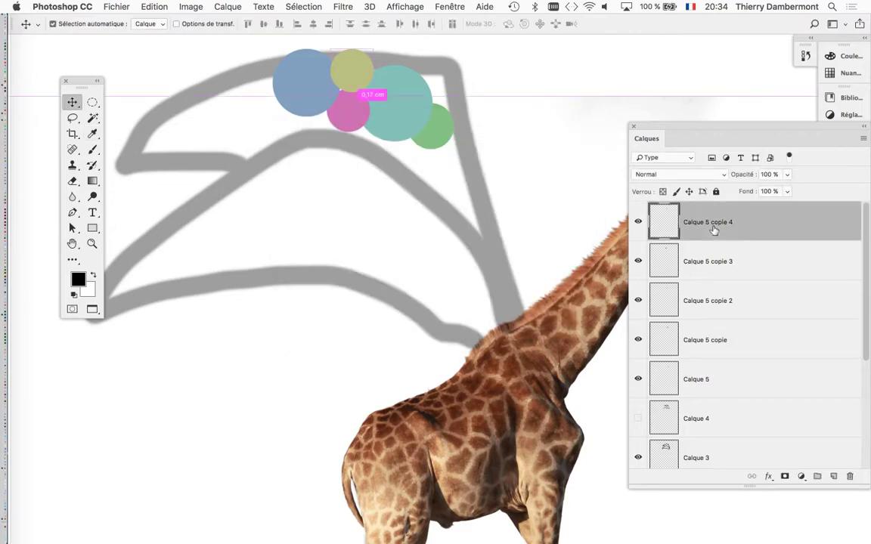
key("ctrl+t")
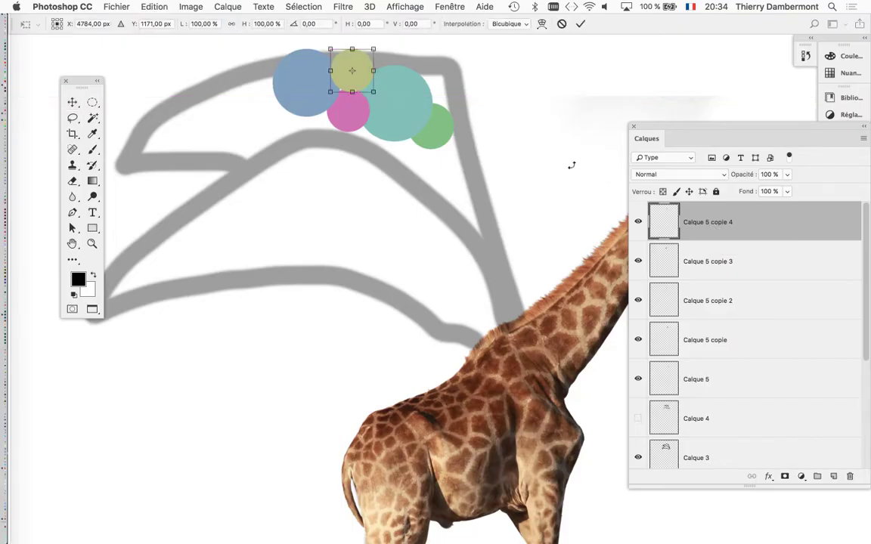
key("Return")
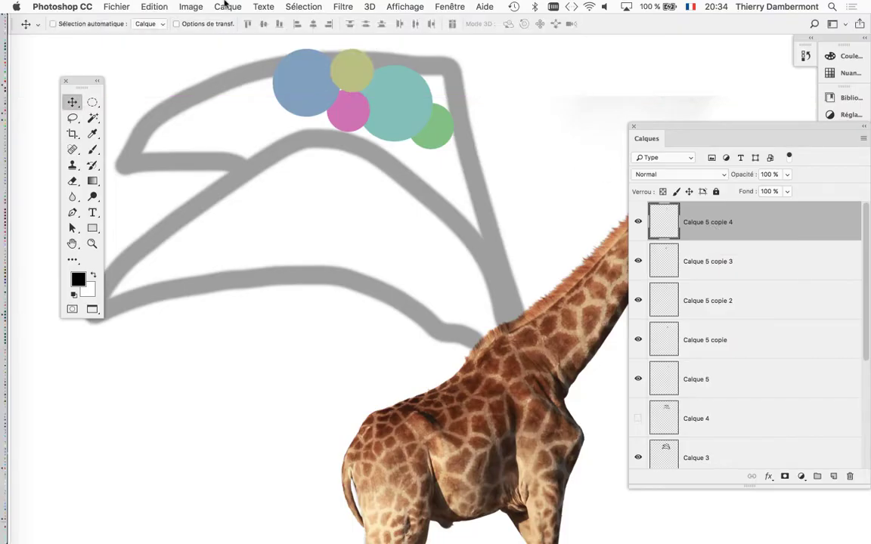
left_click(225, 6)
mouse_move(251, 127)
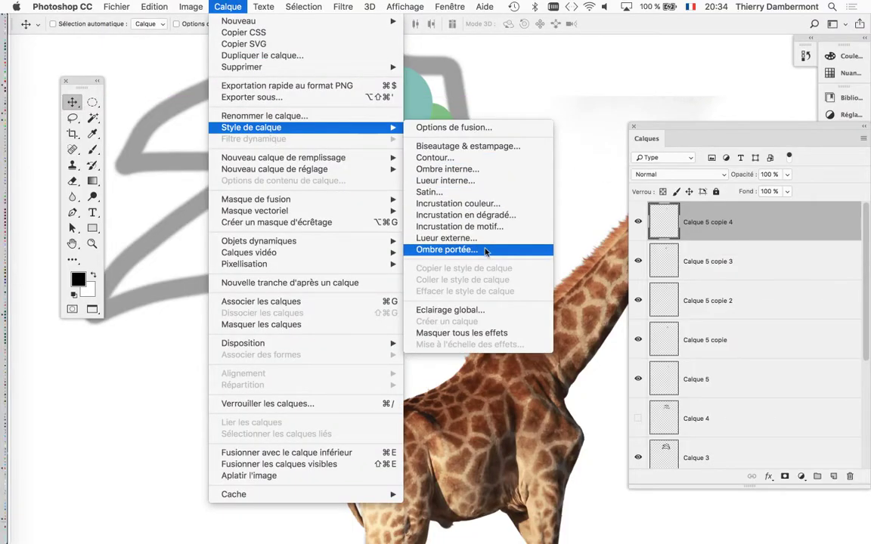
left_click(446, 249)
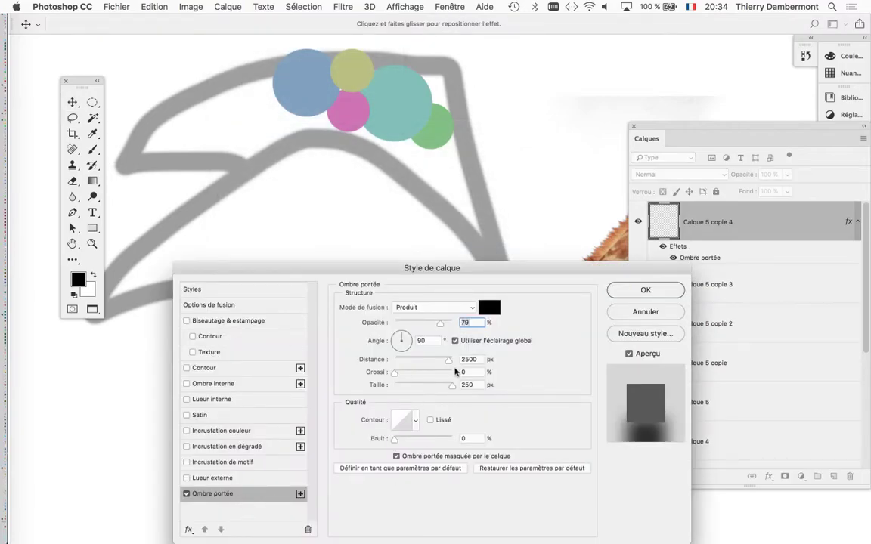
left_click(407, 361)
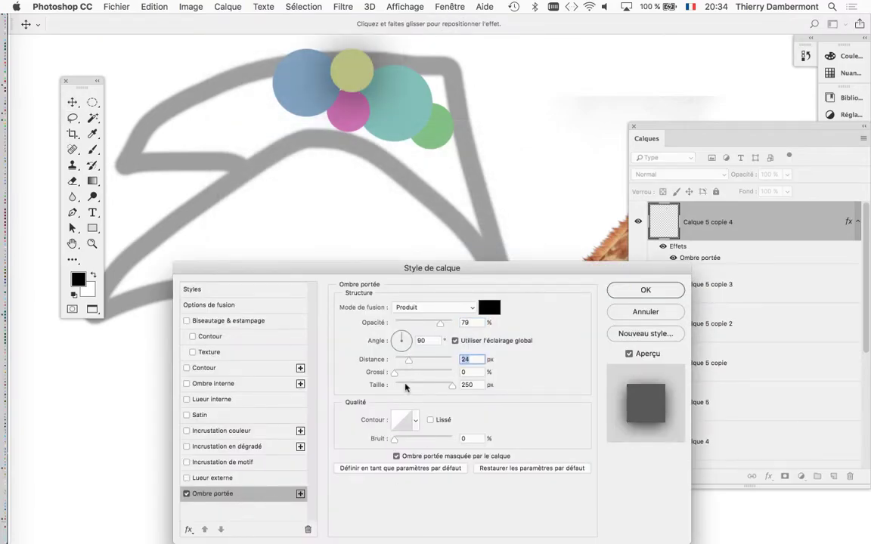
left_click(402, 385)
Soften the olive circle's drop shadow, then copy it onto Calque 5 copie 3, Calque 5 copie and Calque 5.
left_click(413, 322)
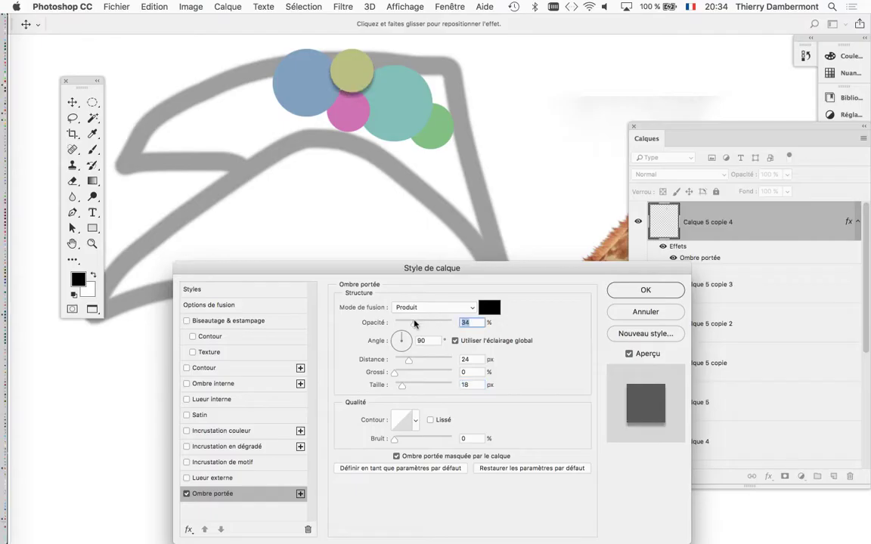
left_click(669, 290)
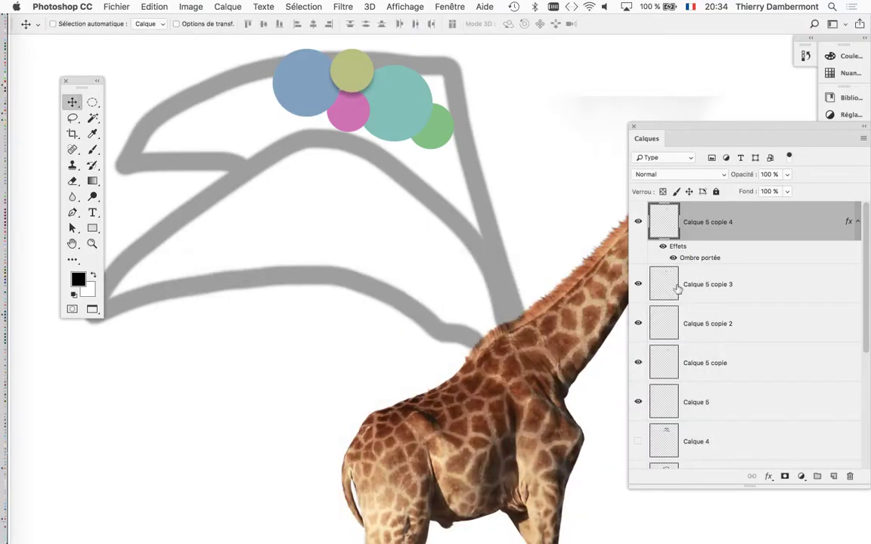
mouse_move(678, 246)
left_mouse_down()
mouse_move(690, 287)
mouse_move(685, 349)
mouse_move(661, 409)
left_mouse_up()
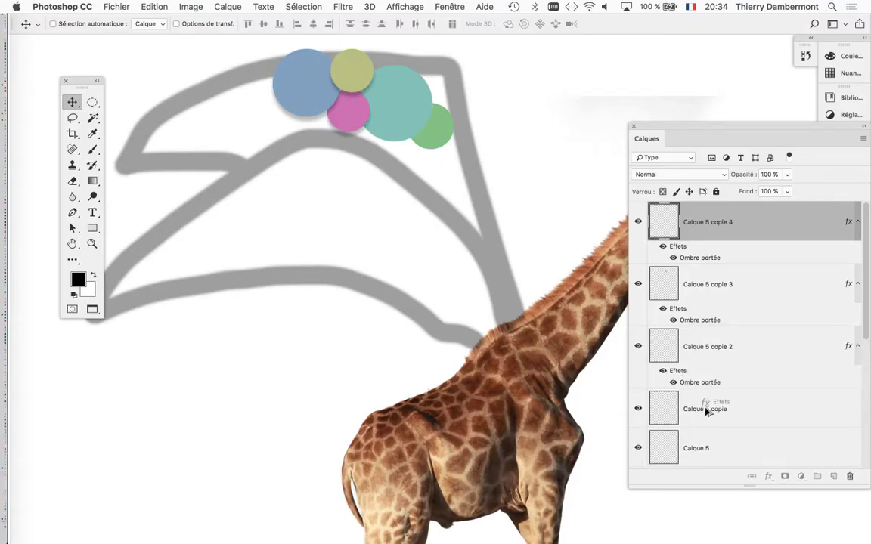
left_click_drag(677, 123, 618, 24)
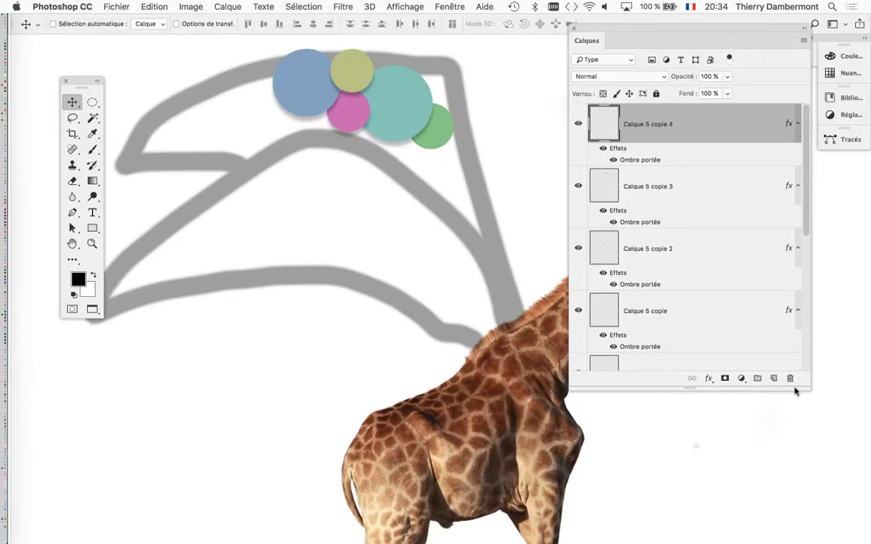
left_click_drag(805, 384, 821, 486)
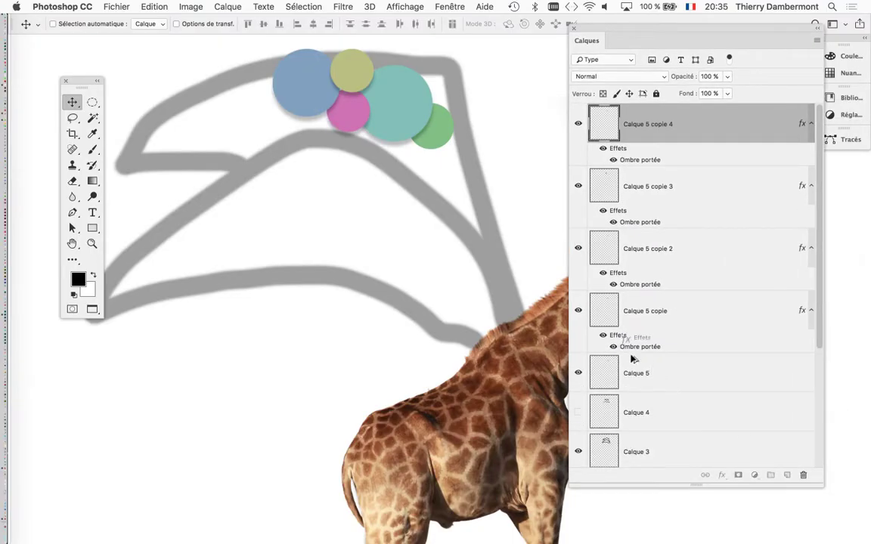
left_click_drag(609, 335, 638, 380)
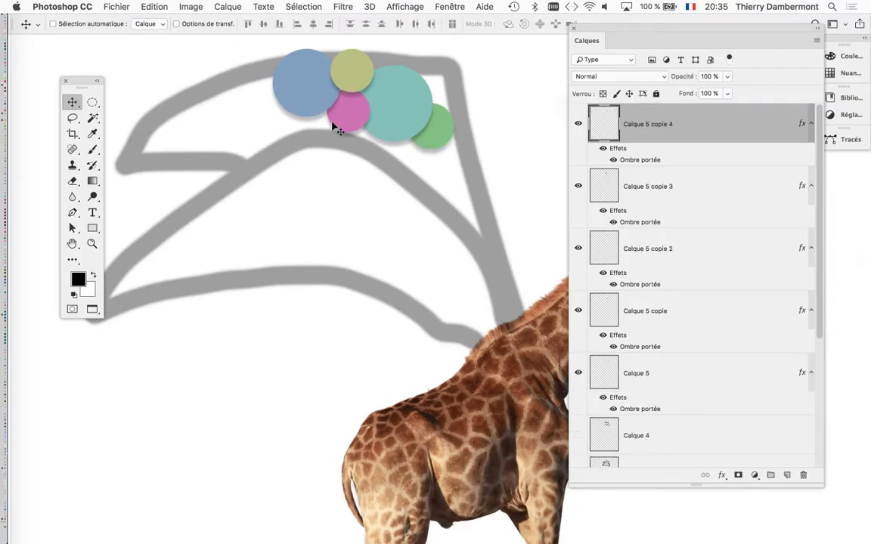
Zoom out and pan to centre the circle cluster above the wing sketch.
scroll(383, 110, "up", 1)
scroll(383, 110, "up", 1)
scroll(382, 110, "up", 2)
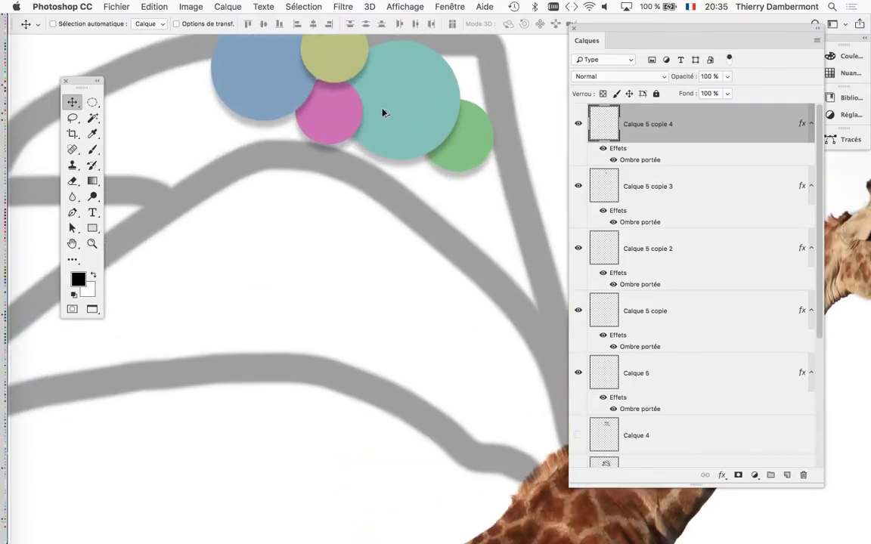
left_click_drag(383, 110, 389, 225)
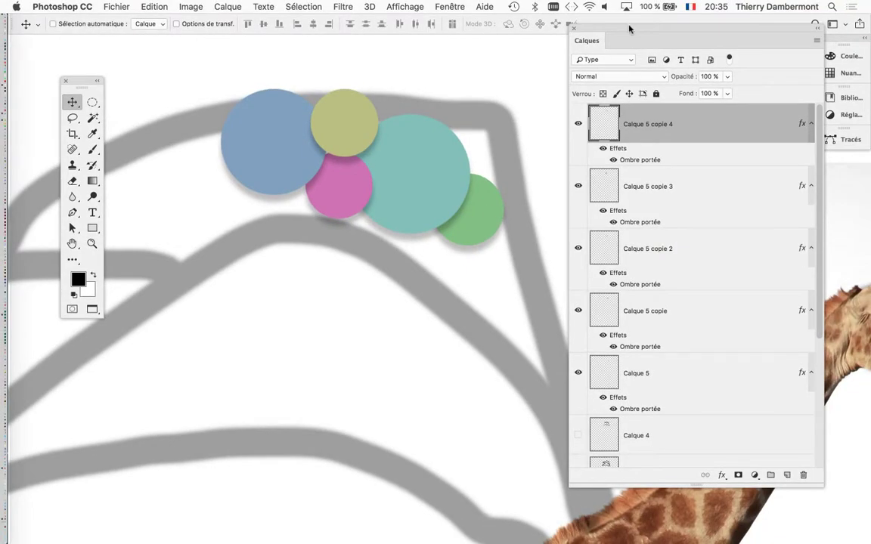
Zoom and pan to inspect the fox-patterned ground and the giraffe's shadow.
scroll(516, 251, "down", 2)
scroll(517, 250, "down", 2)
scroll(516, 251, "down", 2)
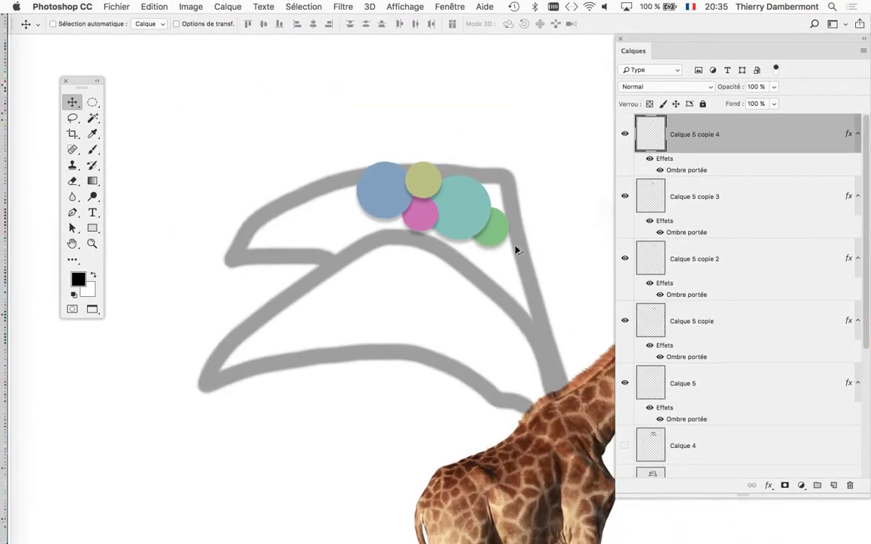
scroll(517, 250, "down", 2)
scroll(515, 247, "down", 2)
left_click_drag(497, 333, 509, 135)
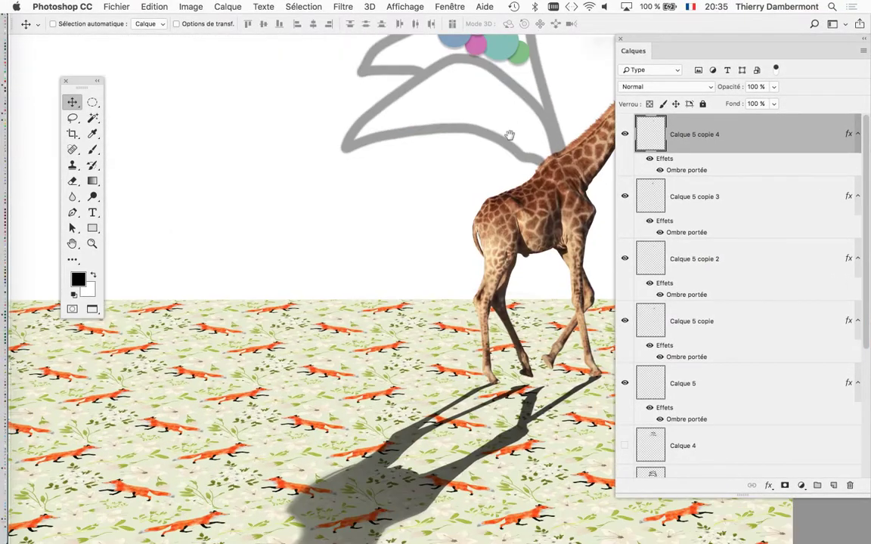
left_click_drag(341, 530, 331, 452)
Reframe the view to show the whole giraffe beneath the circle cluster.
scroll(297, 471, "up", 5)
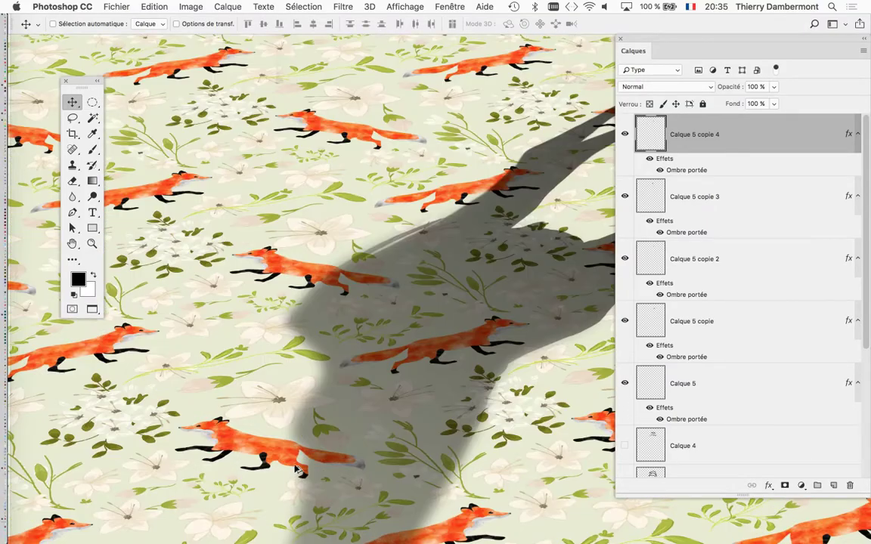
scroll(297, 471, "down", 3)
scroll(295, 461, "down", 3)
left_click_drag(357, 191, 260, 407)
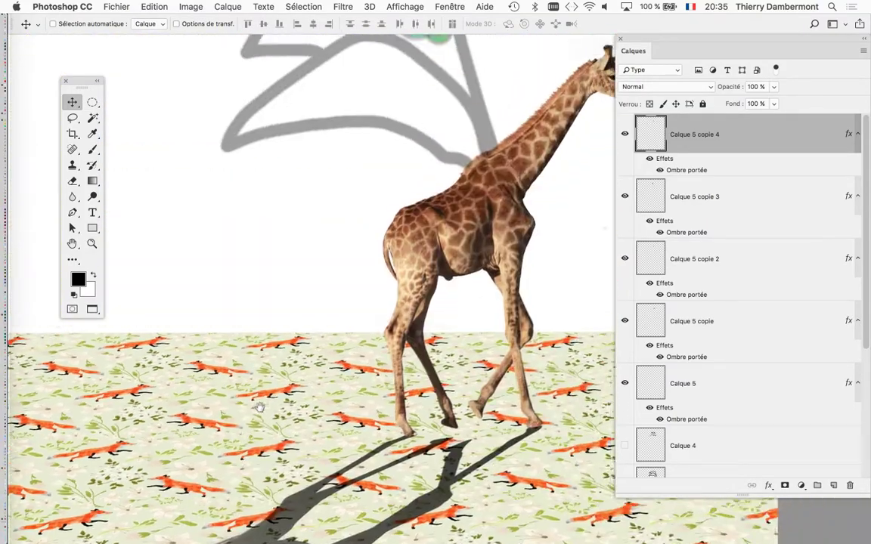
scroll(259, 406, "up", 3)
scroll(311, 376, "up", 2)
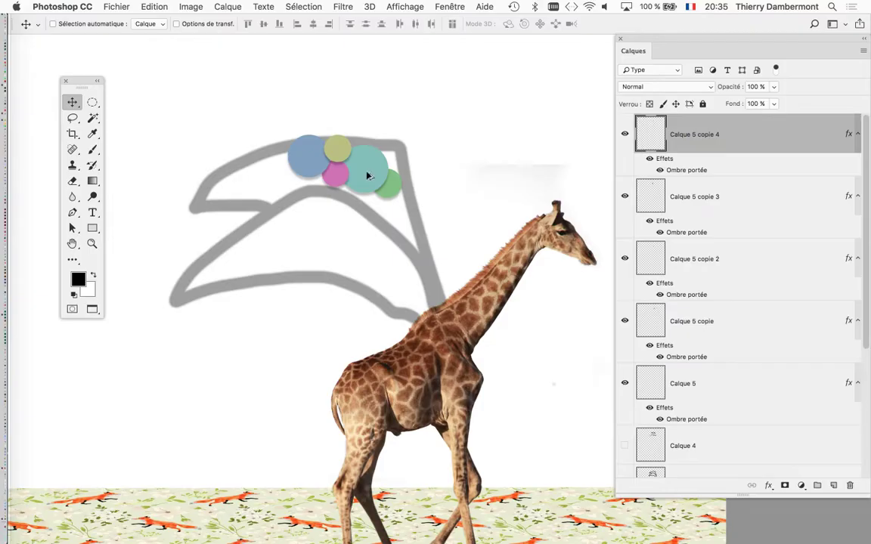
With Auto-Select on, duplicate yellow, teal, green, pink, blue and yellow circles along an arc.
left_click_drag(334, 184, 282, 196)
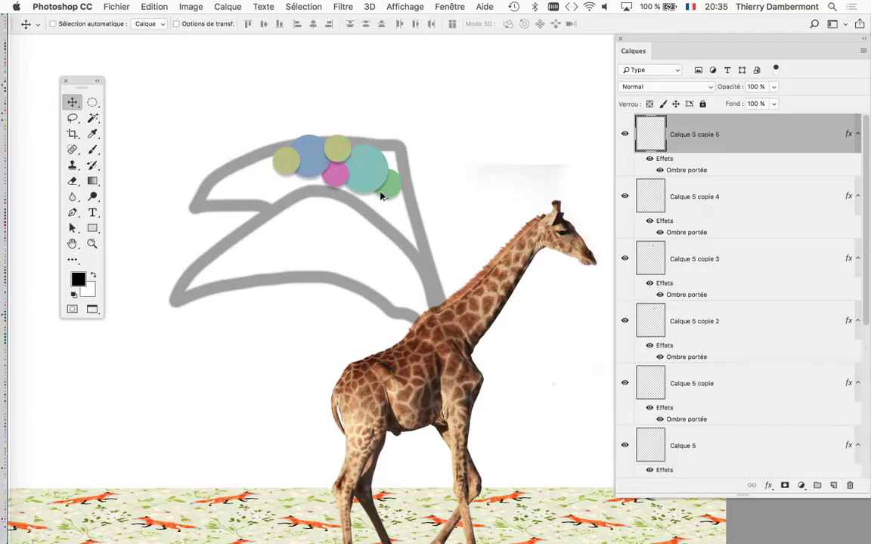
left_click(65, 23)
mouse_move(367, 169)
left_mouse_down()
mouse_move(284, 186)
mouse_move(278, 178)
left_mouse_up()
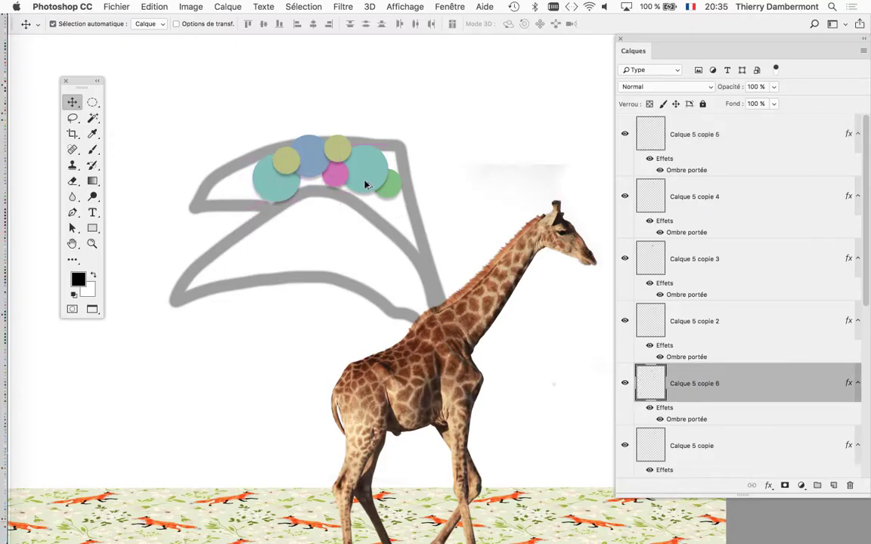
left_click_drag(389, 186, 369, 201)
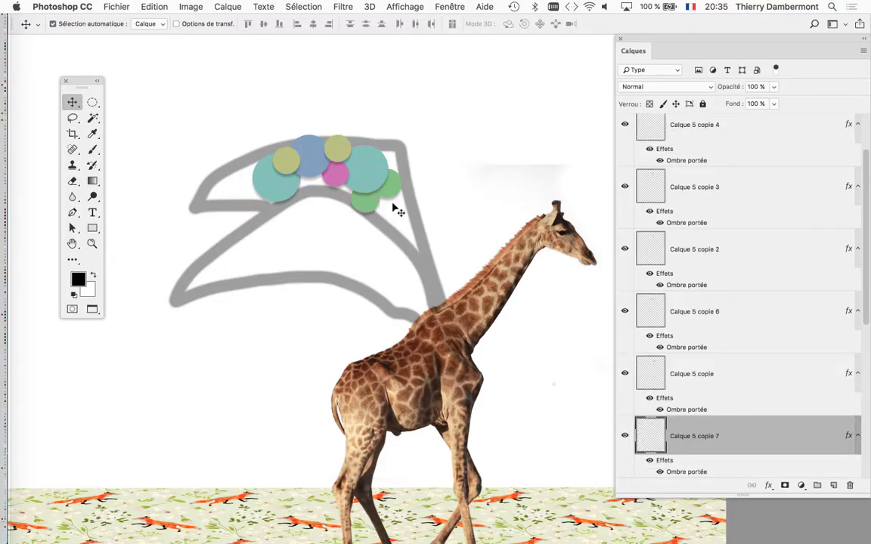
left_click_drag(335, 175, 384, 207, "alt")
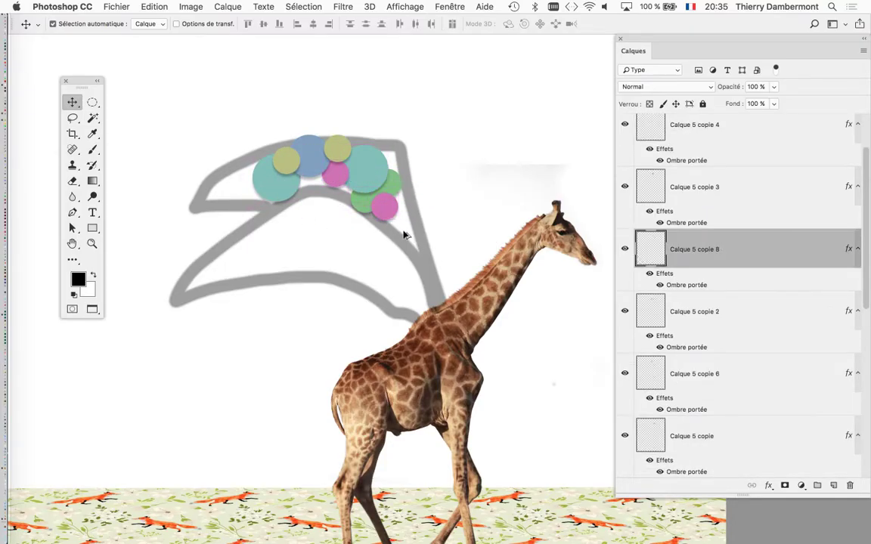
left_click_drag(309, 151, 405, 229, "alt")
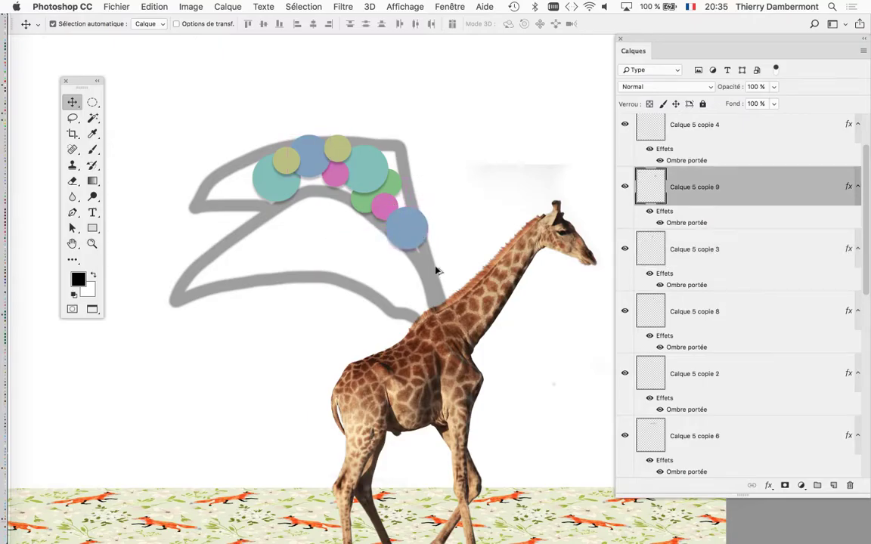
left_click_drag(342, 153, 318, 191, "alt")
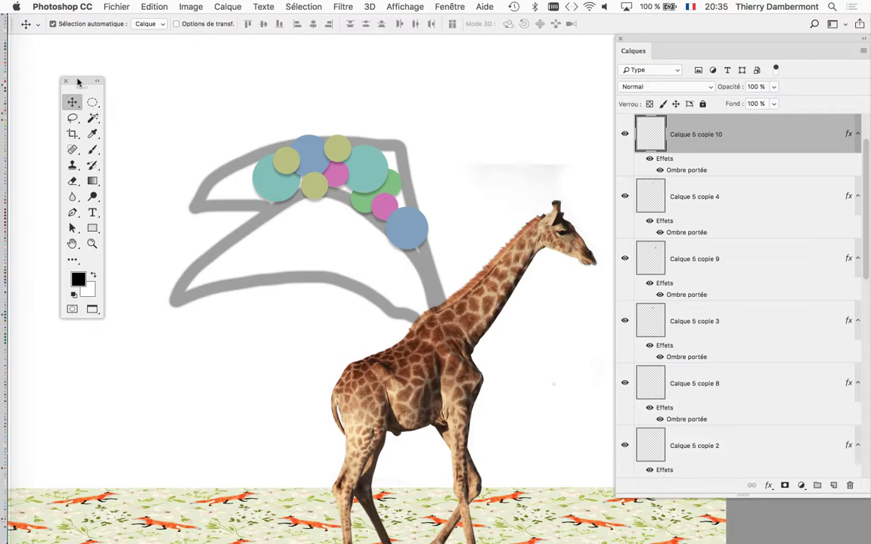
left_click_drag(78, 81, 72, 71)
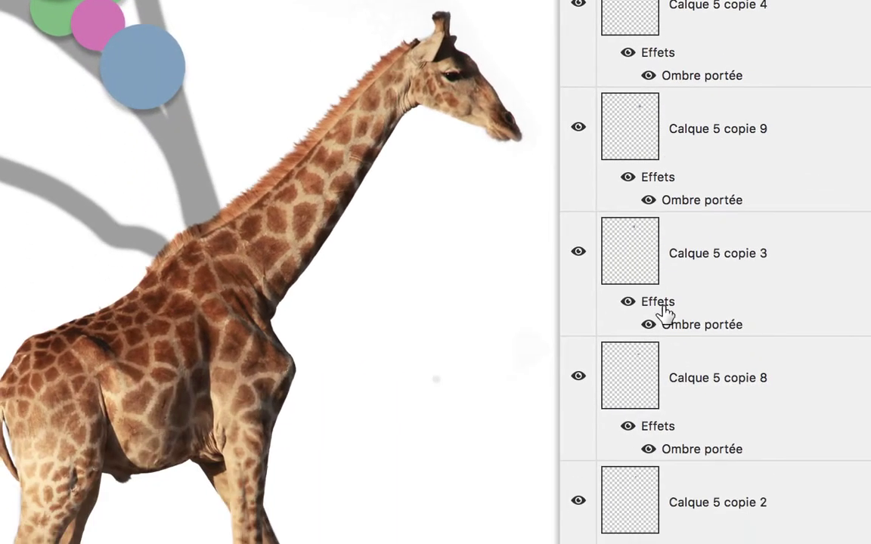
Hide the grey wing sketch layer Calque 3 and select the topmost circle layer.
scroll(663, 314, "down", 2)
scroll(667, 320, "down", 2)
scroll(667, 325, "down", 2)
scroll(667, 327, "down", 3)
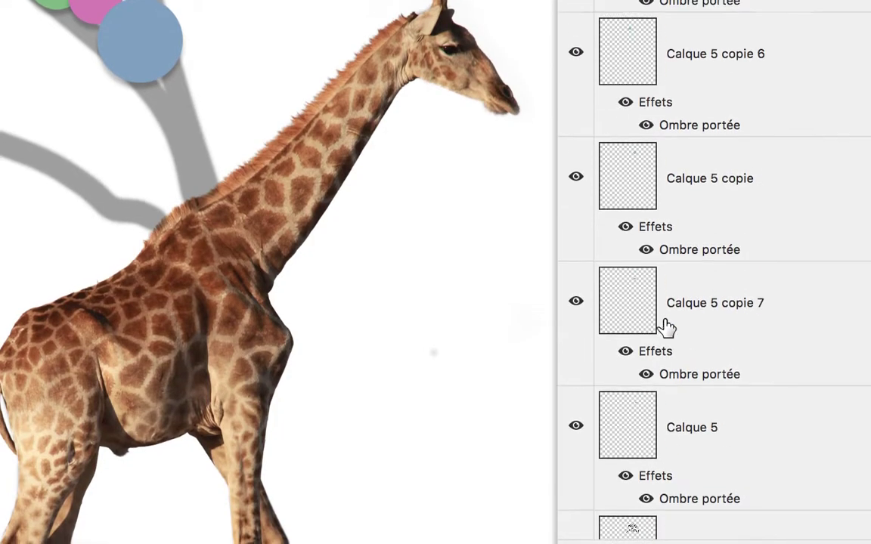
scroll(667, 326, "down", 3)
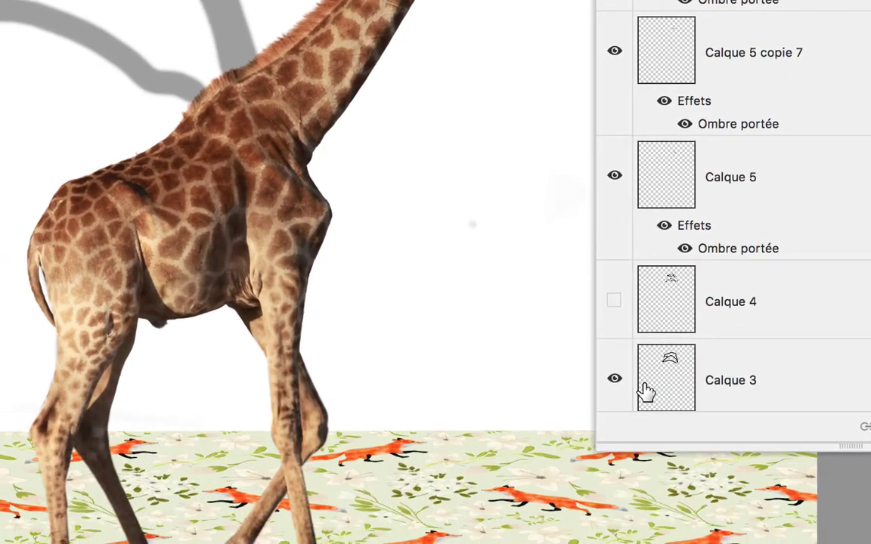
left_click(635, 384)
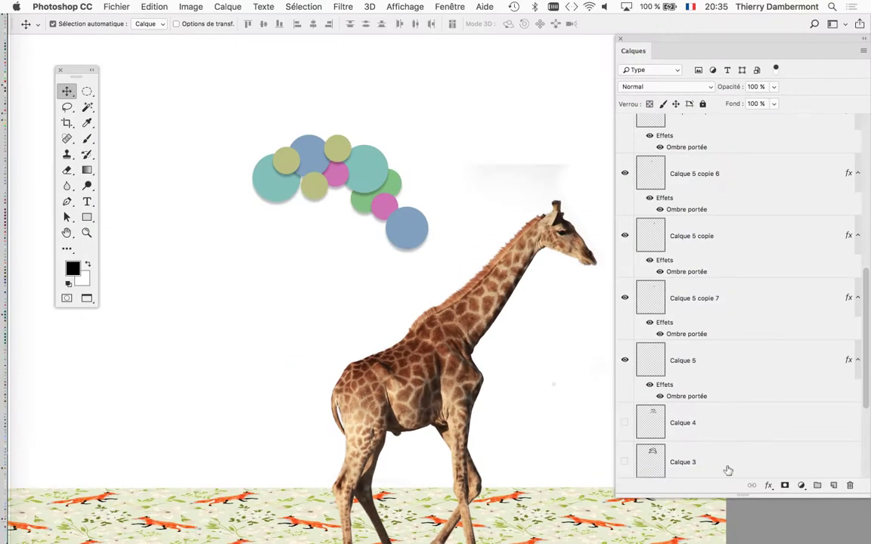
scroll(718, 151, "up", 5)
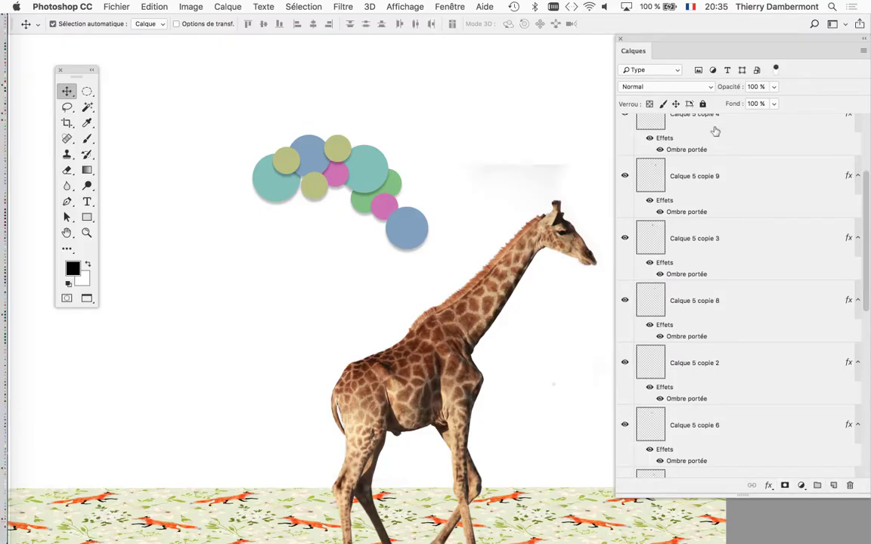
scroll(719, 144, "up", 5)
left_click(714, 136)
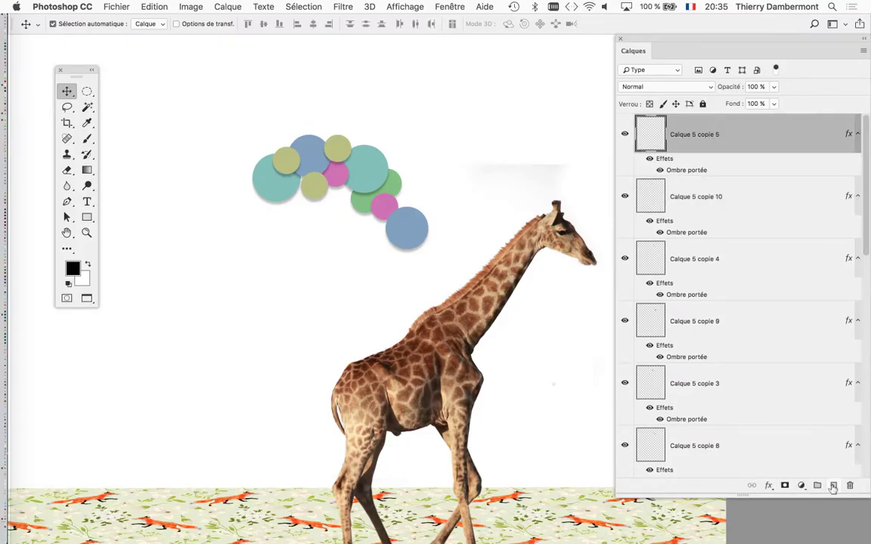
Add a new layer and set up a white 34 px brush.
left_click(833, 486)
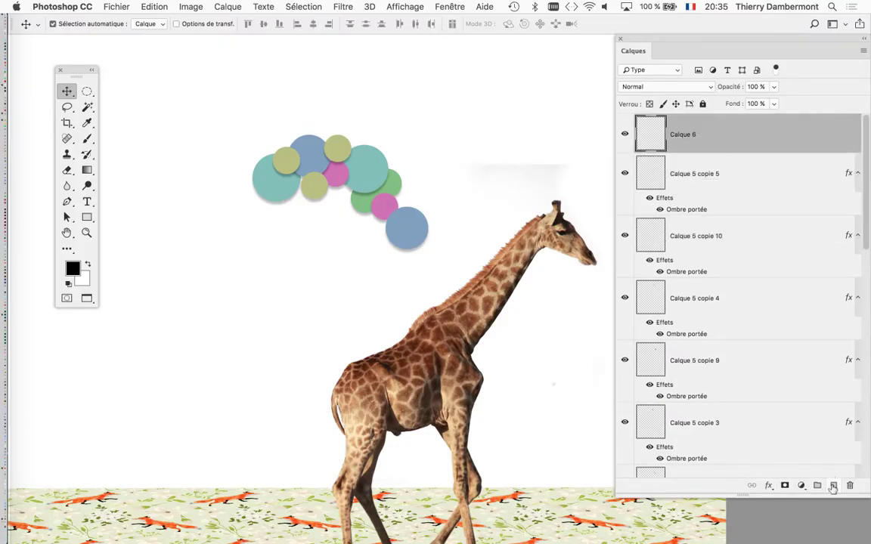
left_click(87, 138)
right_click(87, 138)
left_click(88, 264)
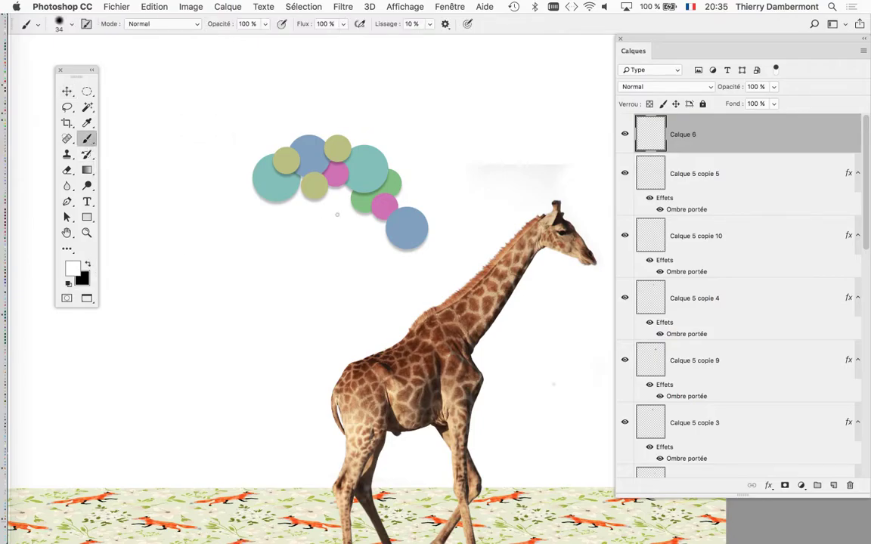
left_click_drag(338, 215, 342, 230)
scroll(436, 227, "up", 3)
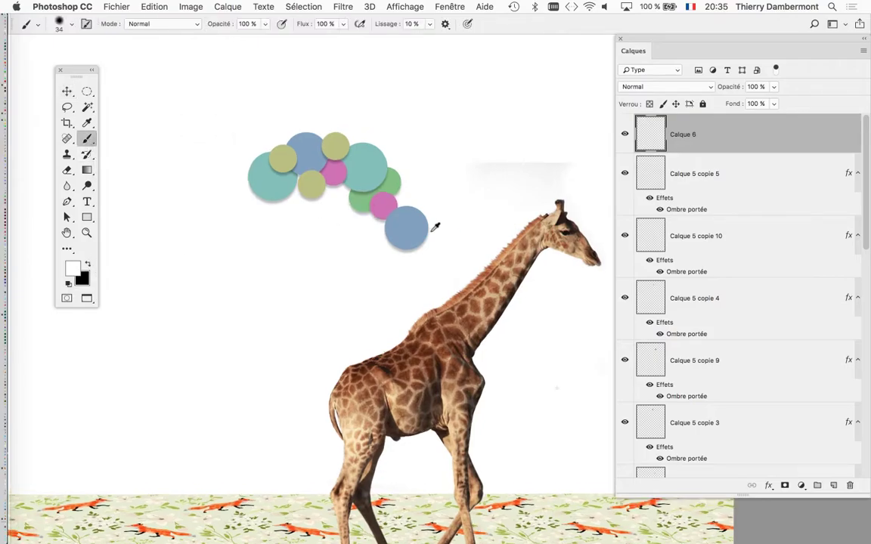
Paint white strokes across the circles, compare them, then hide the stroke layer.
mouse_move(429, 234)
left_mouse_down()
mouse_move(233, 130)
mouse_move(252, 136)
left_mouse_up()
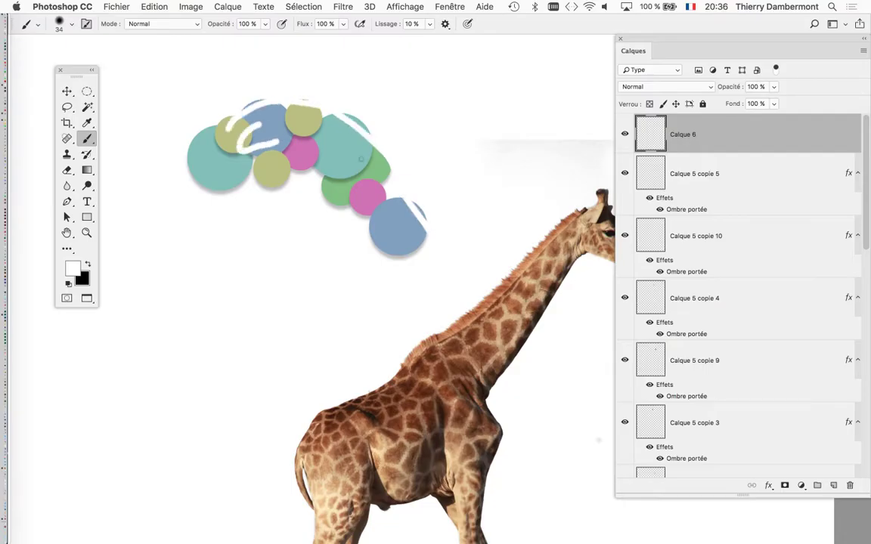
left_click_drag(322, 141, 408, 252)
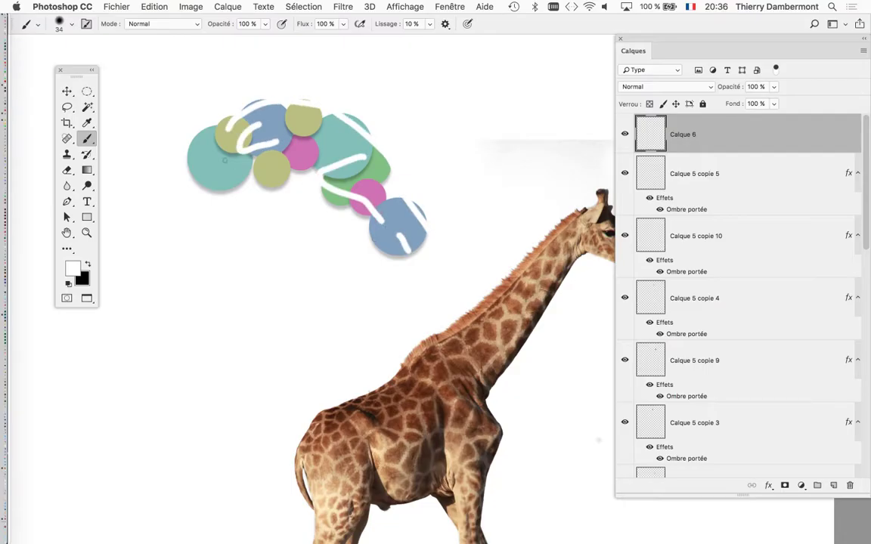
left_click_drag(209, 133, 201, 188)
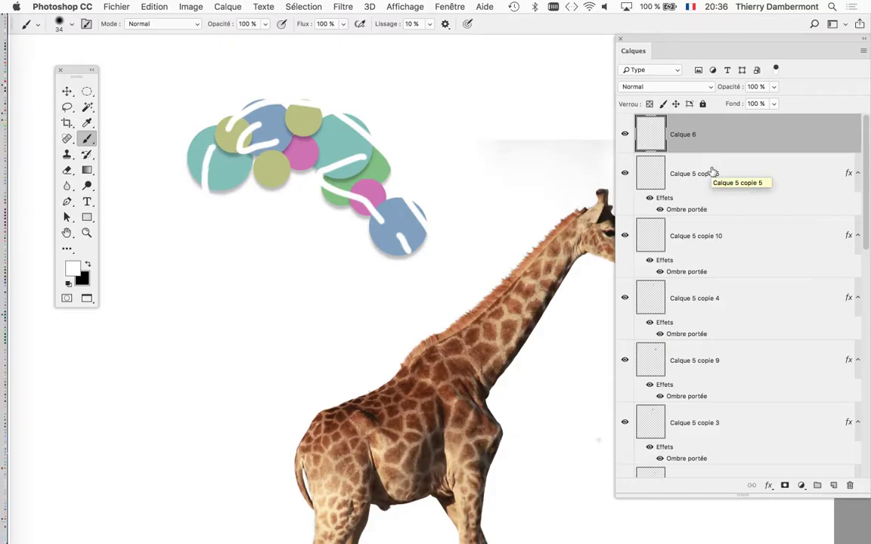
left_click(625, 134)
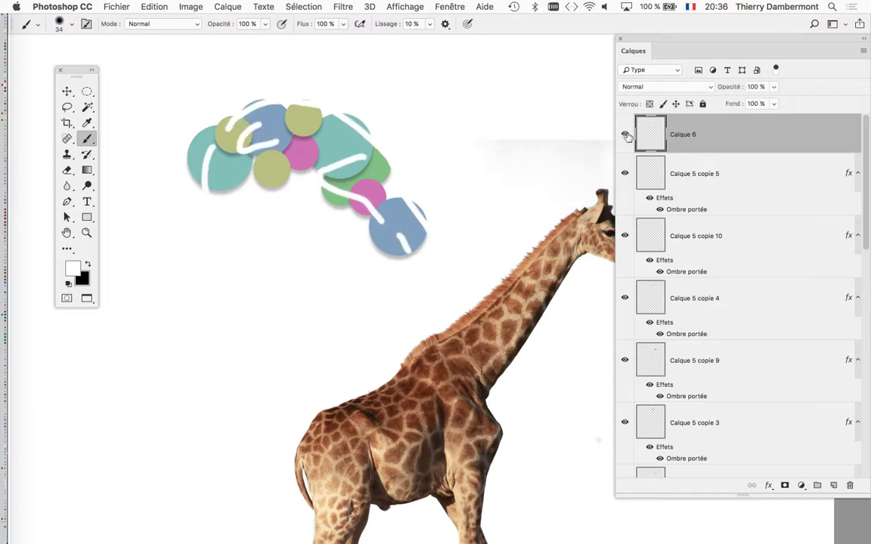
left_click(624, 134)
left_click(624, 134)
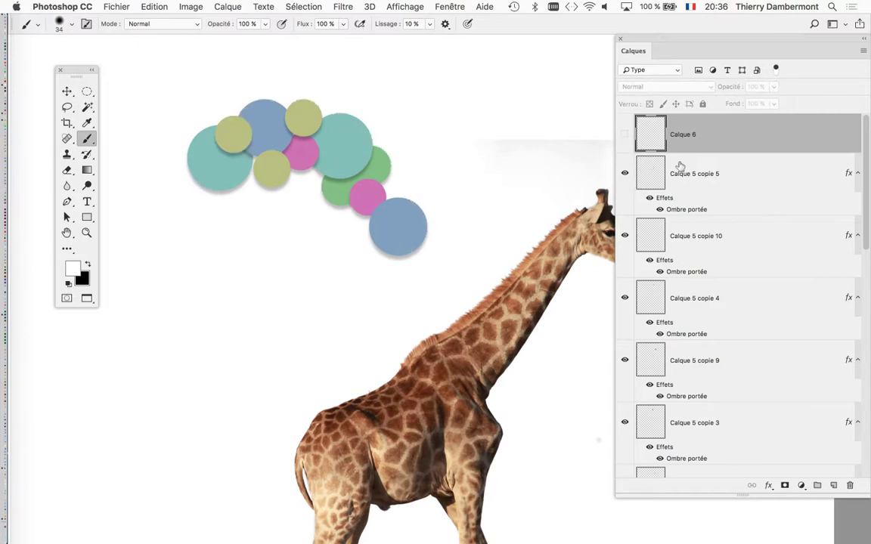
scroll(381, 248, "down", 3)
scroll(393, 236, "down", 3)
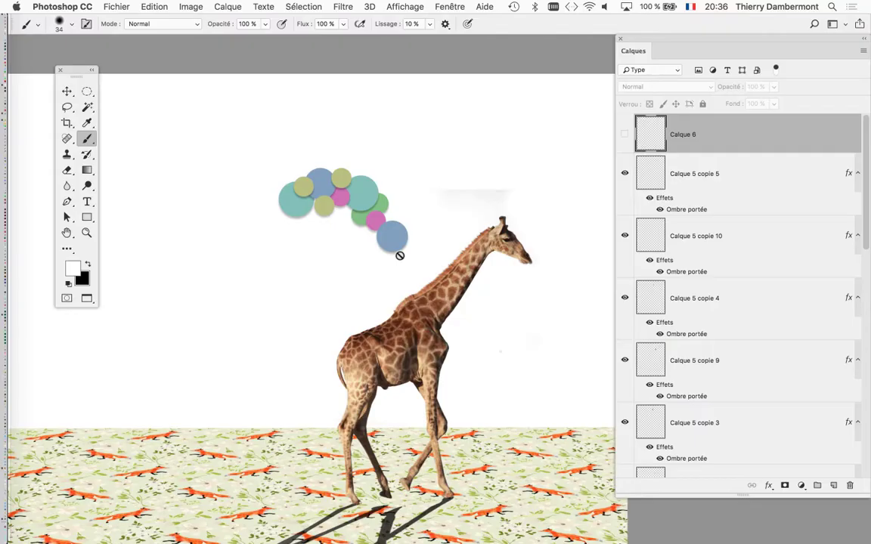
Save the composition as 'giraffe sur fond blanc - 04.psd' using Enregistrer sous.
left_click(115, 6)
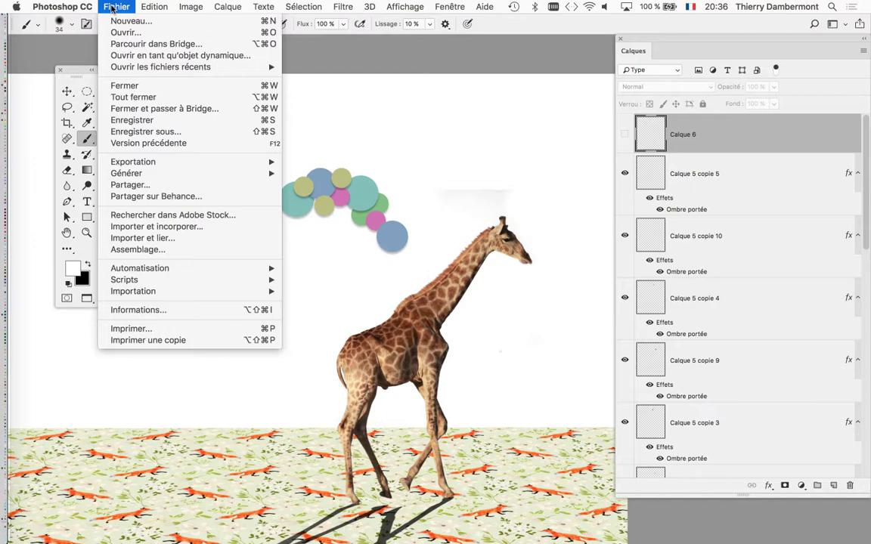
left_click(171, 132)
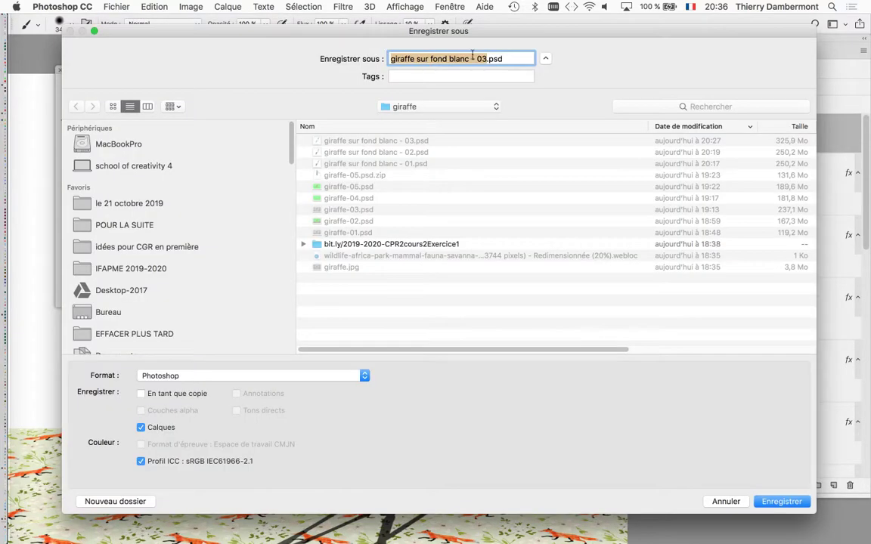
left_click(475, 58)
key("Delete")
type("4")
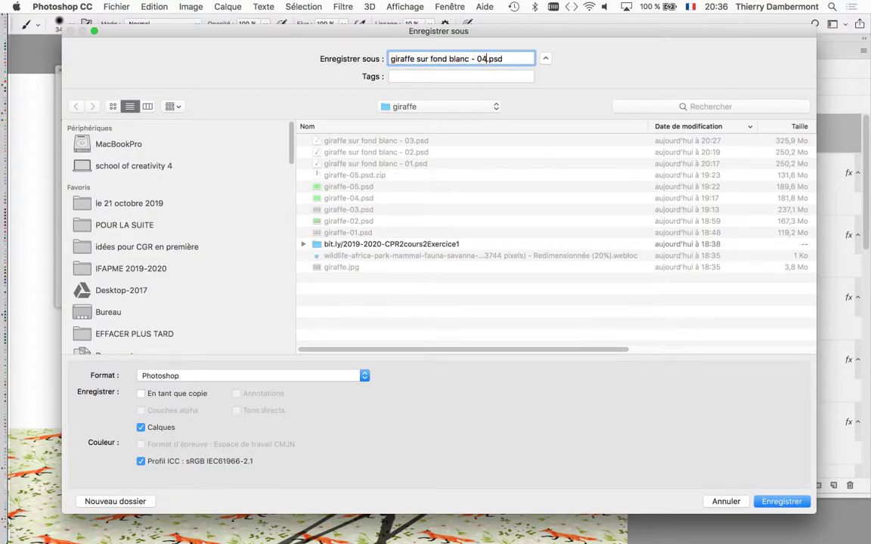
left_click(806, 504)
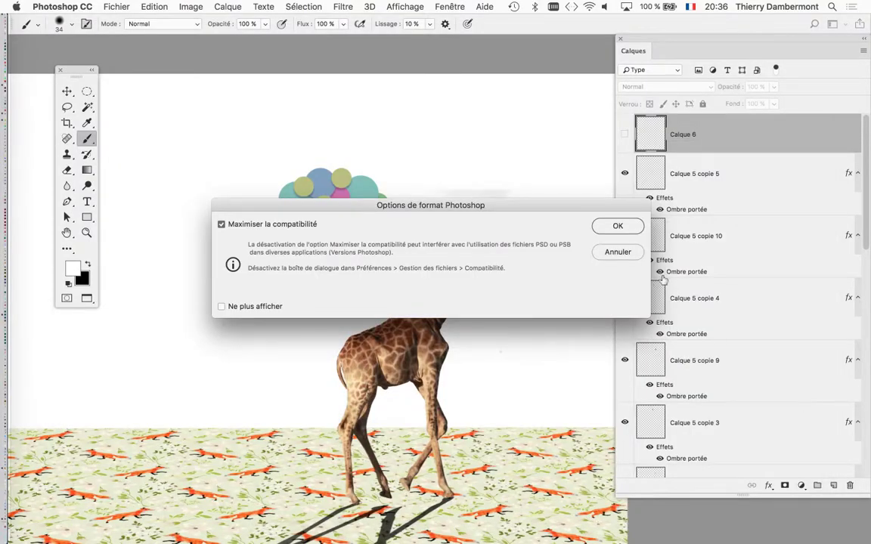